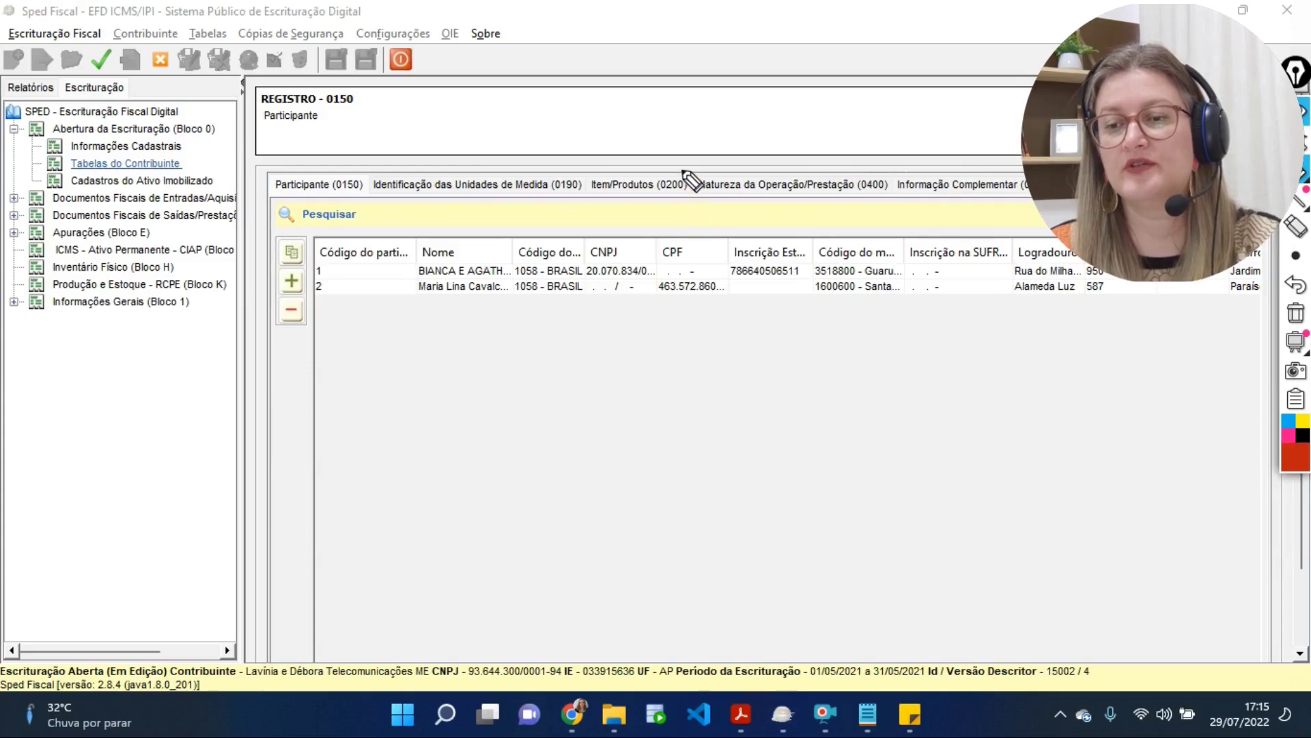
{"action": "mouse_move", "coordinate": [698, 162]}
{"action": "left_mouse_down"}
{"action": "mouse_move", "coordinate": [555, 188]}
{"action": "mouse_move", "coordinate": [688, 208]}
{"action": "mouse_move", "coordinate": [705, 167]}
{"action": "mouse_move", "coordinate": [678, 70]}
{"action": "left_mouse_up"}
{"action": "mouse_move", "coordinate": [654, 113]}
{"action": "left_mouse_down"}
{"action": "mouse_move", "coordinate": [661, 144]}
{"action": "mouse_move", "coordinate": [720, 126]}
{"action": "left_mouse_up"}
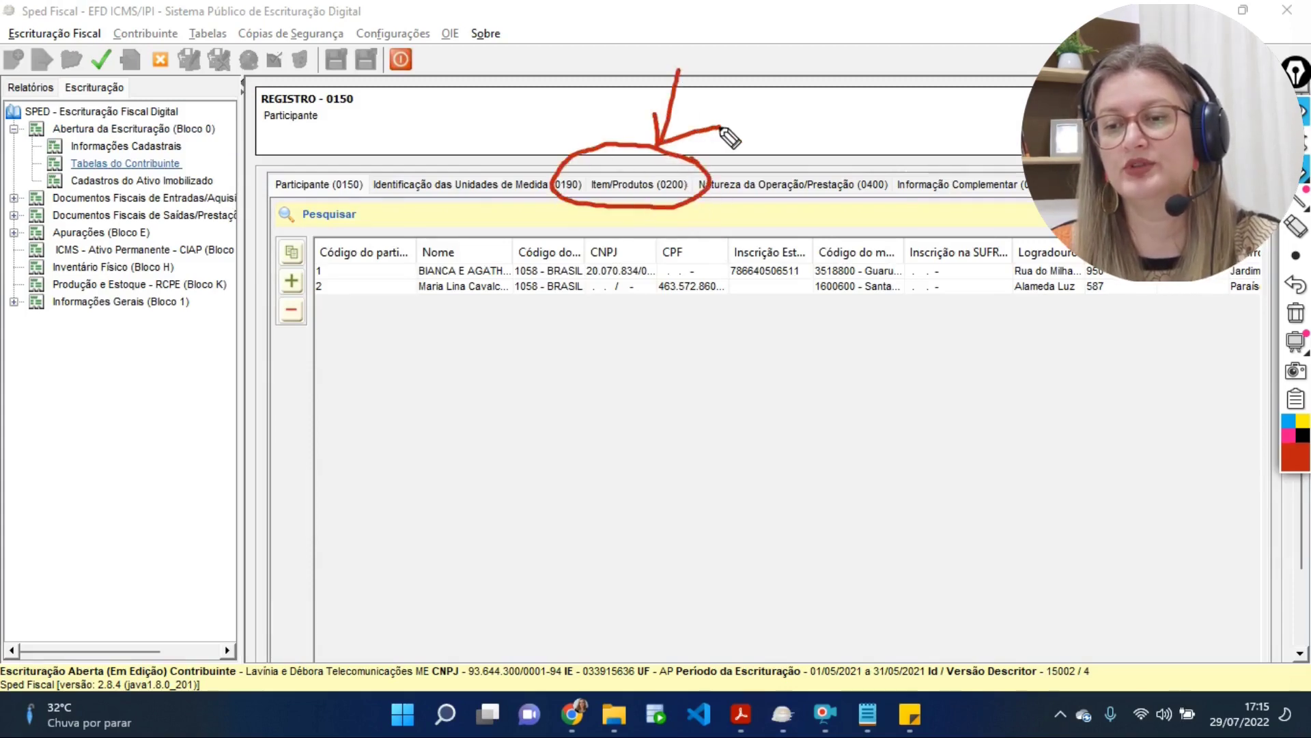
{"action": "mouse_move", "coordinate": [693, 169]}
{"action": "left_mouse_down"}
{"action": "mouse_move", "coordinate": [675, 169]}
{"action": "mouse_move", "coordinate": [700, 179]}
{"action": "left_mouse_up"}
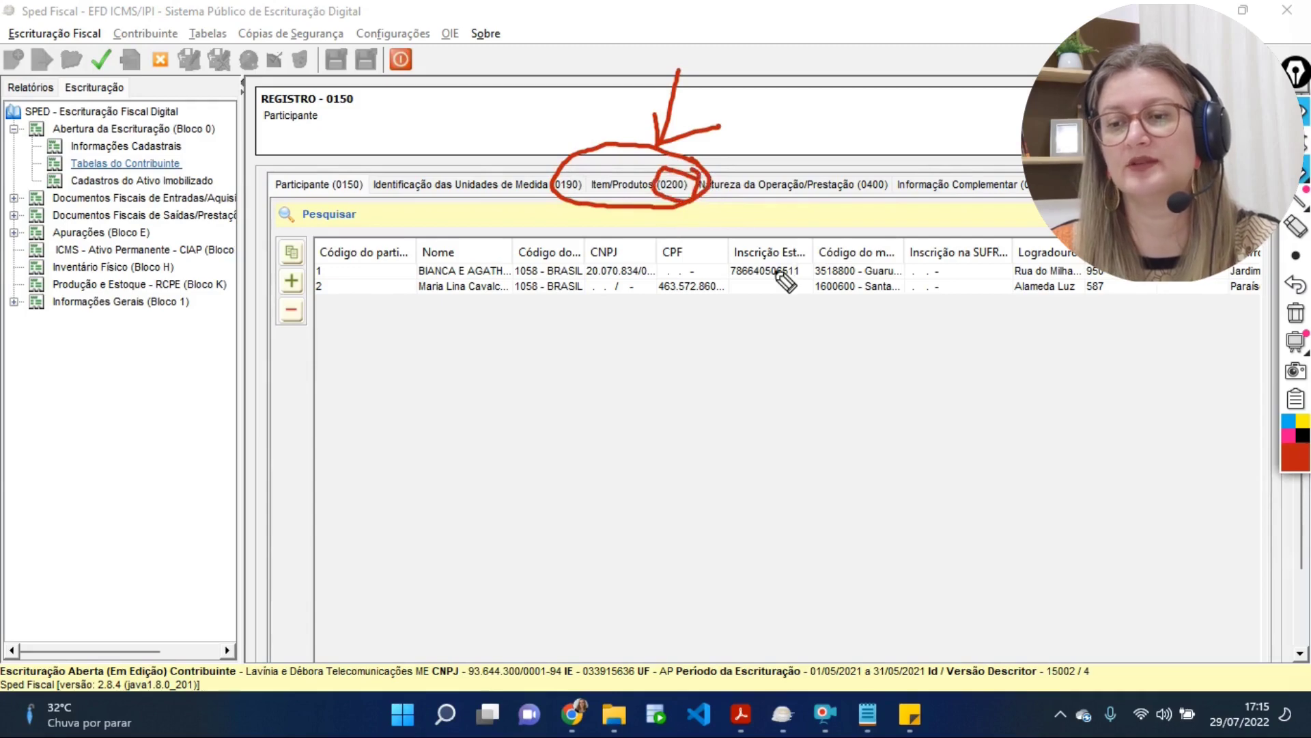
{"action": "left_click", "coordinate": [1299, 317]}
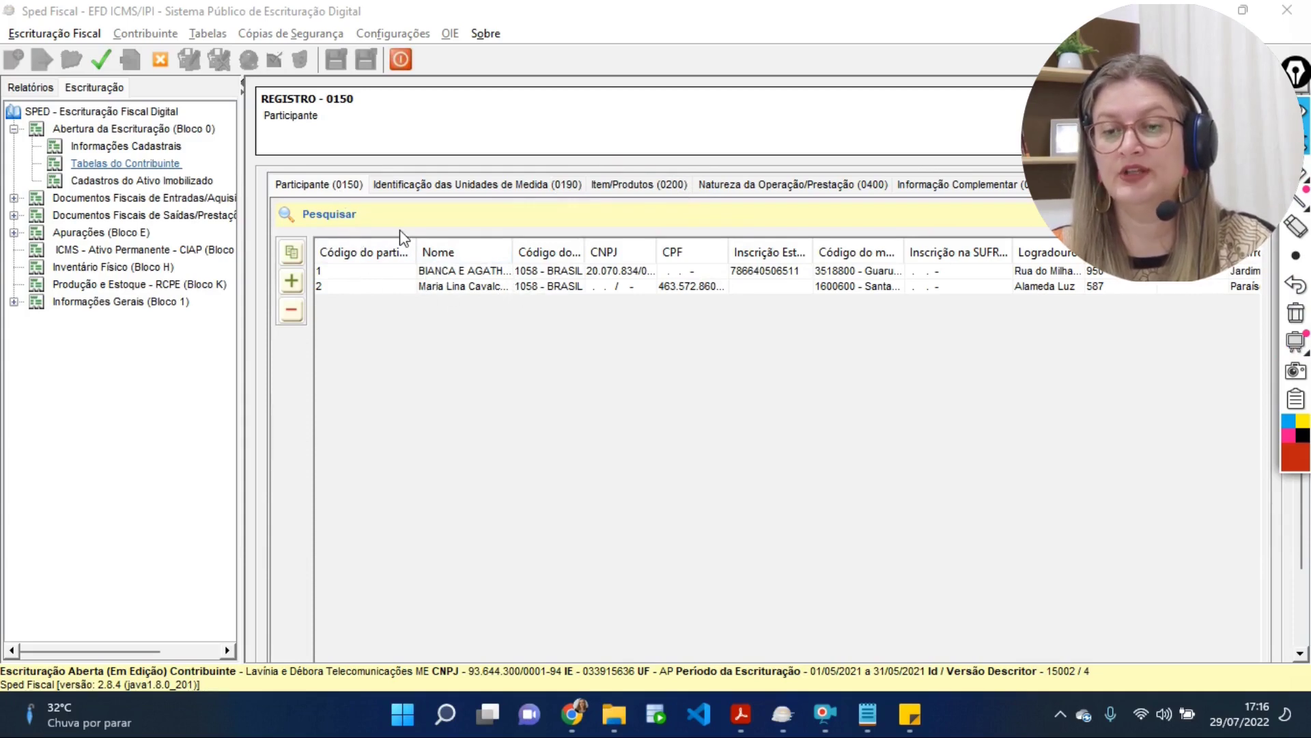
Step: Check the registered units of measure in register 0190 and open the Item/Produtos (0200) table
{"action": "left_click", "coordinate": [417, 186]}
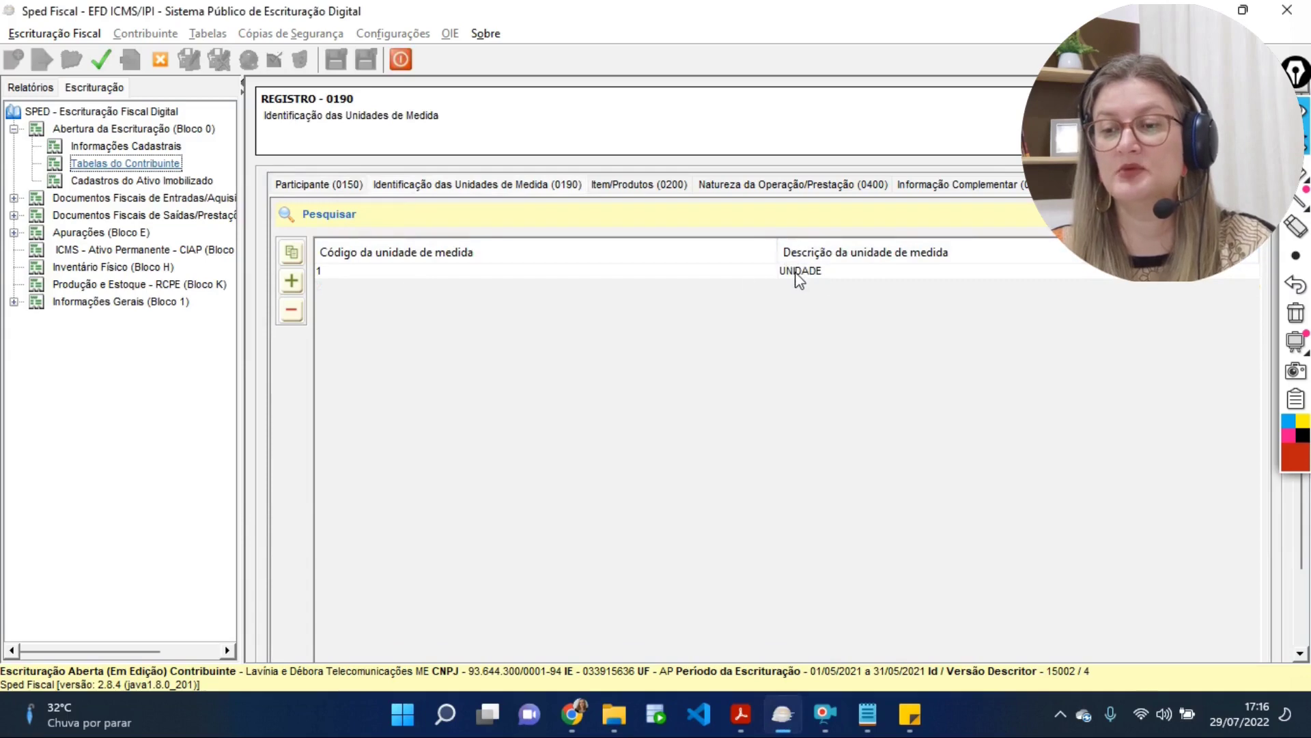
{"action": "left_click", "coordinate": [652, 186]}
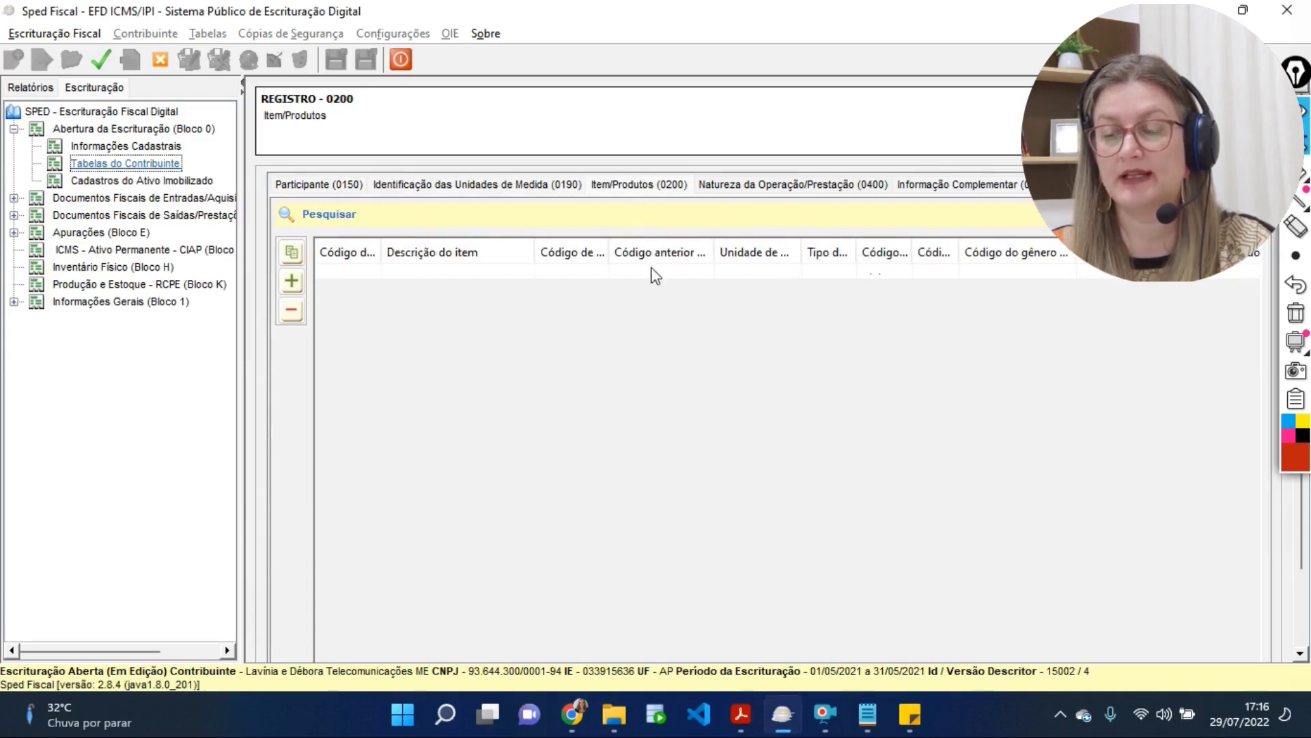
Step: Switch to Nota Fiscal de Entrada.pdf in Acrobat Reader and examine the product descriptions in its DADOS DO PRODUTO/SERVIÇO section
{"action": "mouse_move", "coordinate": [757, 722]}
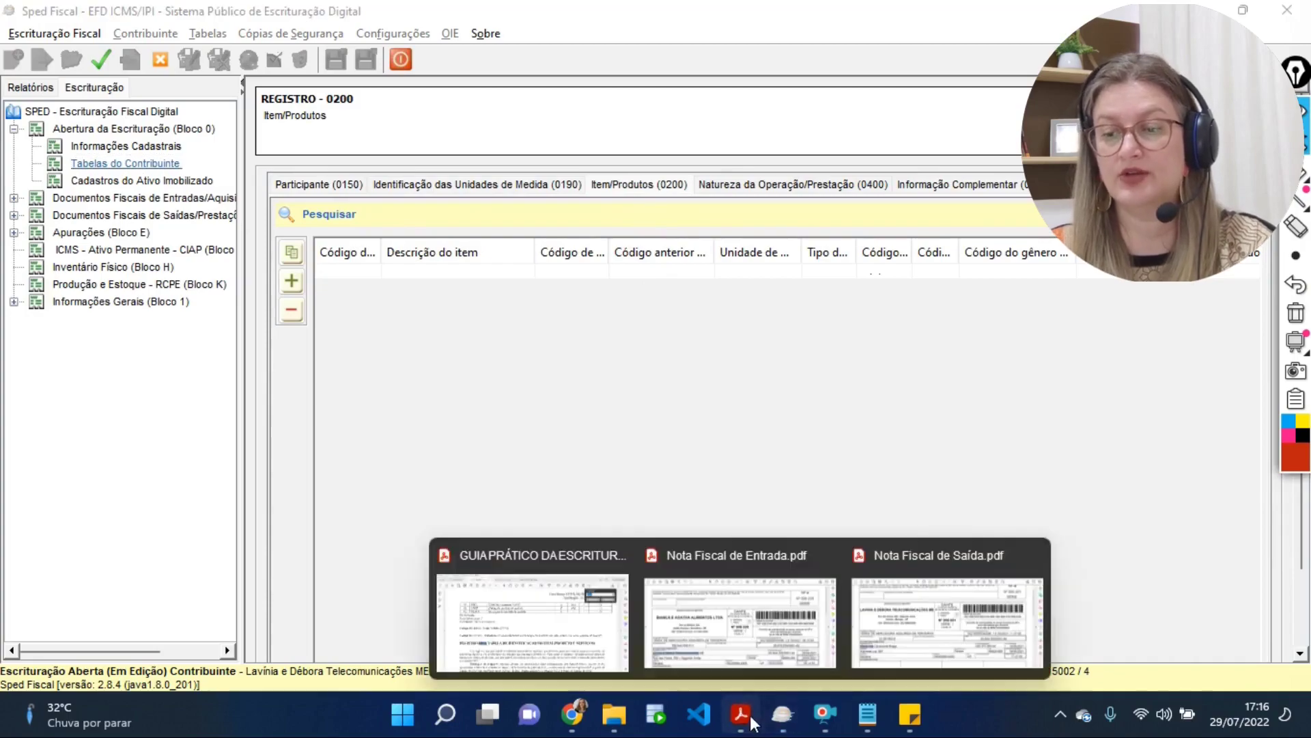
{"action": "left_click", "coordinate": [751, 654]}
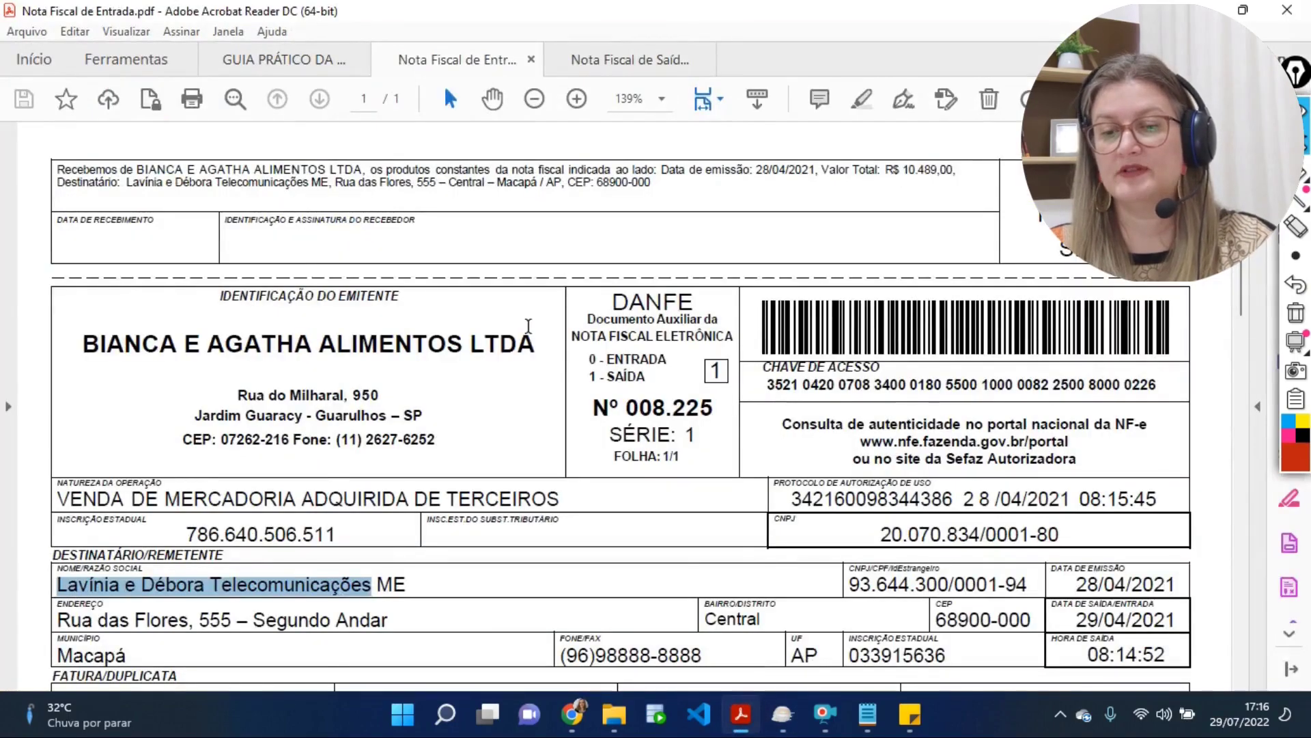
{"action": "scroll", "coordinate": [529, 328], "scroll_direction": "down", "scroll_amount": 10}
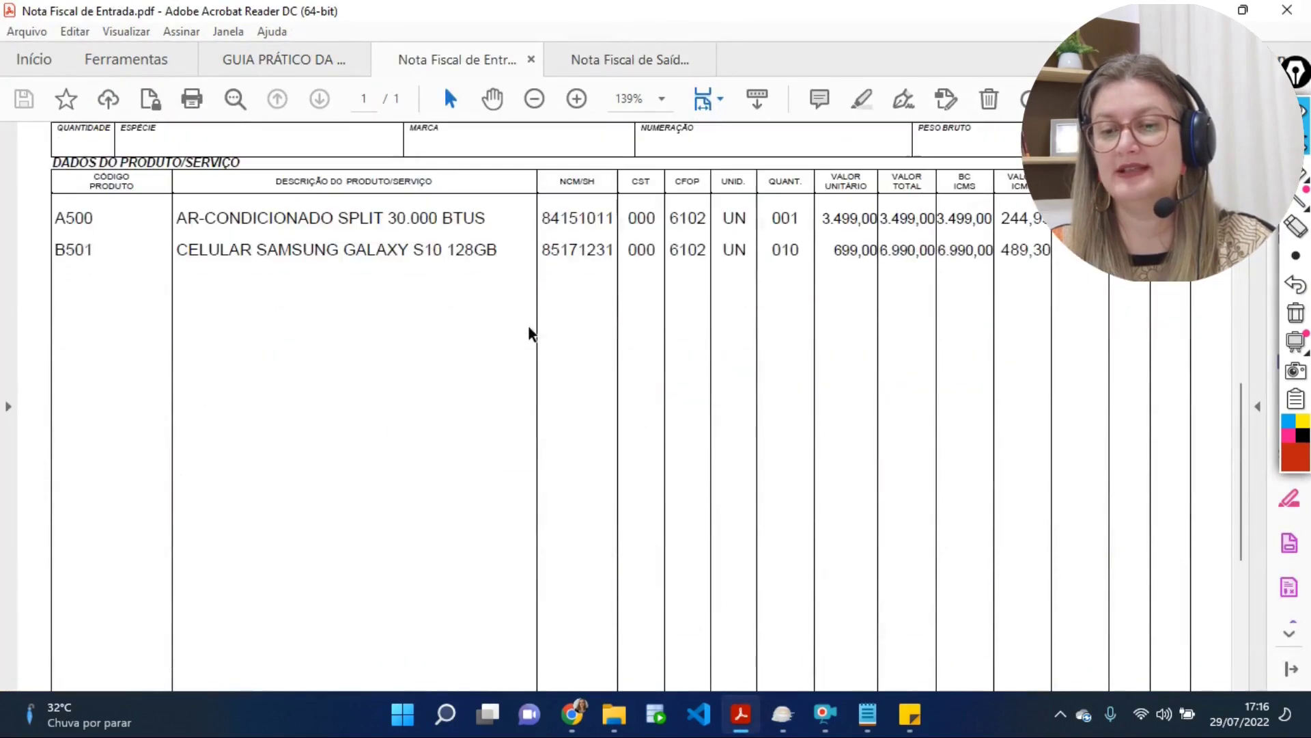
{"action": "left_click_drag", "start_coordinate": [176, 217], "coordinate": [489, 268]}
{"action": "left_click_drag", "start_coordinate": [177, 217], "coordinate": [493, 239]}
{"action": "left_click", "coordinate": [184, 249]}
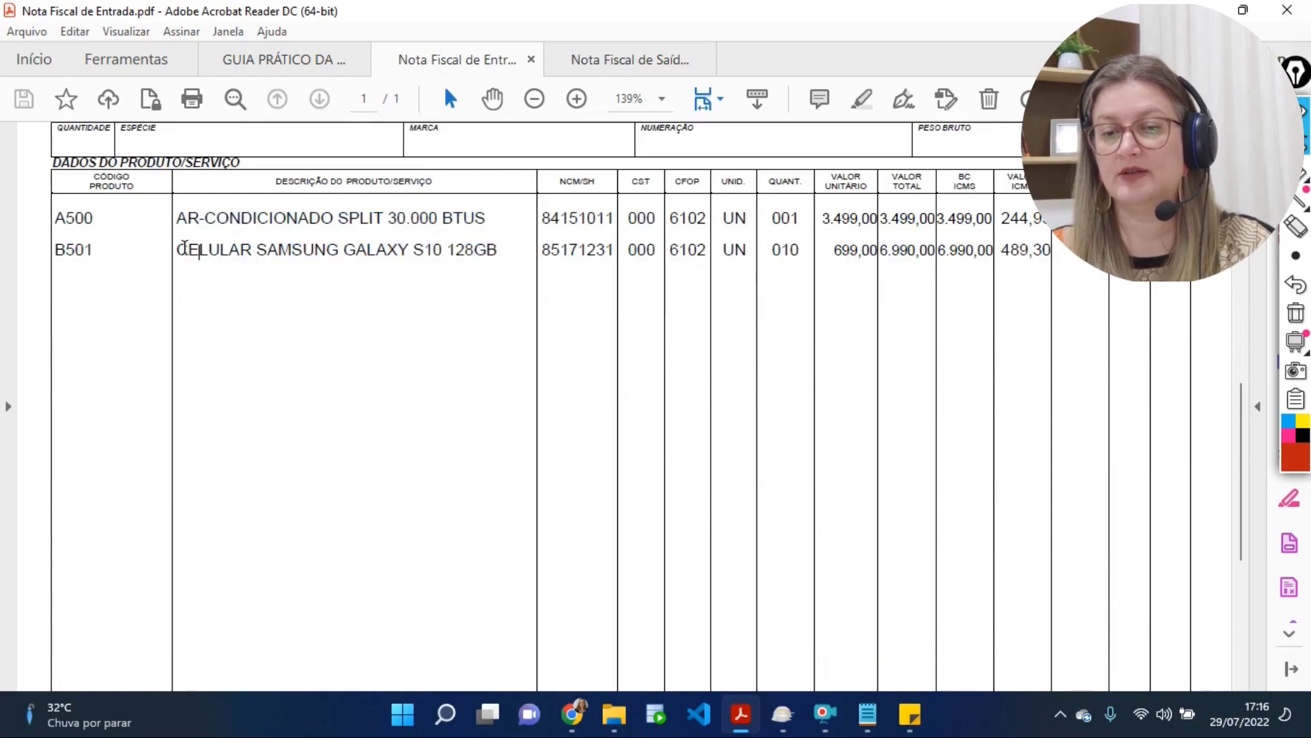
{"action": "left_click_drag", "start_coordinate": [177, 250], "coordinate": [338, 250]}
Step: Compare the product lines of Nota Fiscal de Saída.pdf with those of Nota Fiscal de Entrada.pdf, focusing on the air conditioner
{"action": "left_click", "coordinate": [622, 59]}
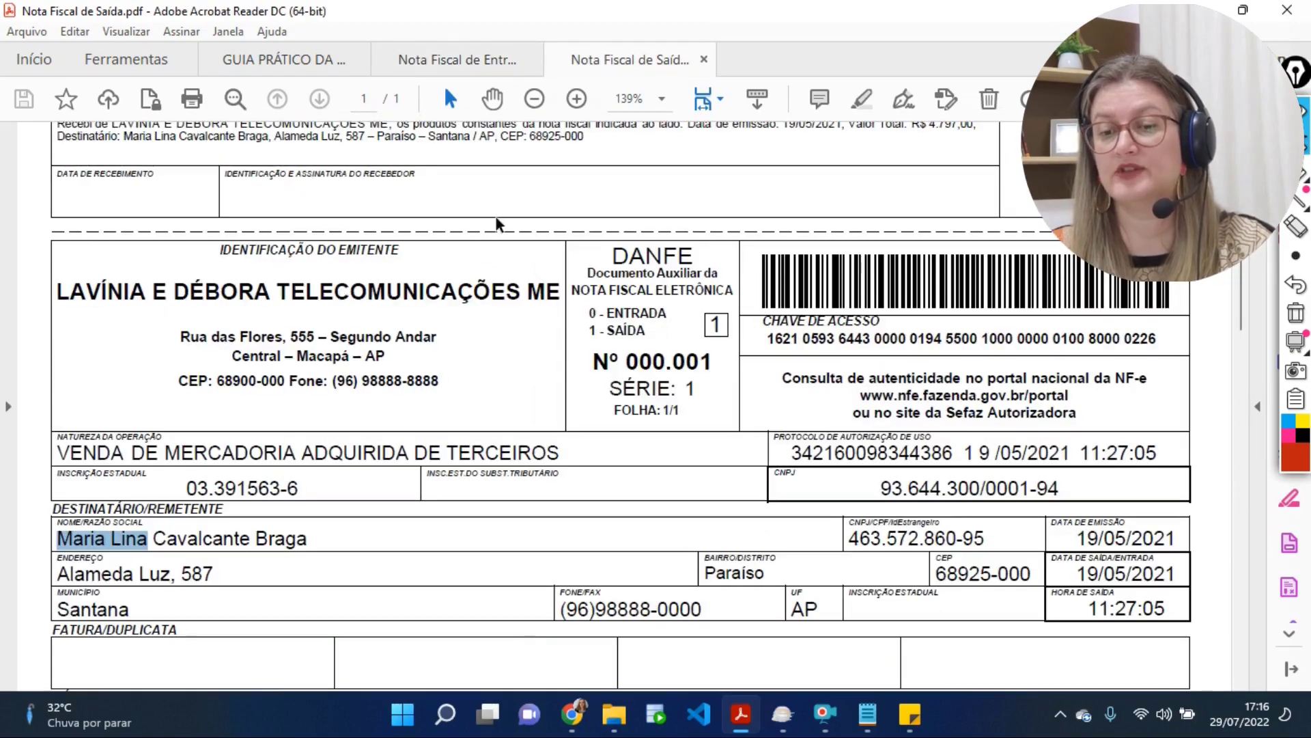
{"action": "scroll", "coordinate": [392, 402], "scroll_direction": "down", "scroll_amount": 8}
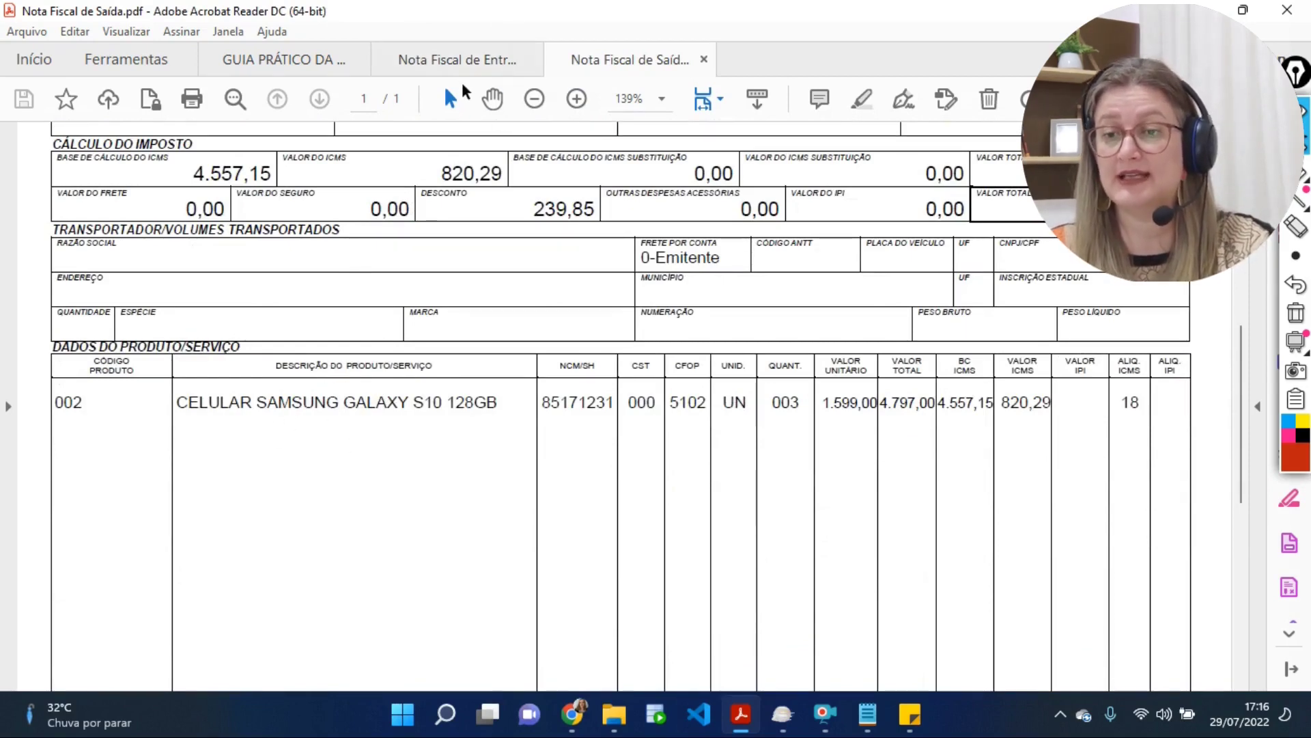
{"action": "left_click", "coordinate": [464, 60]}
{"action": "left_click", "coordinate": [262, 227]}
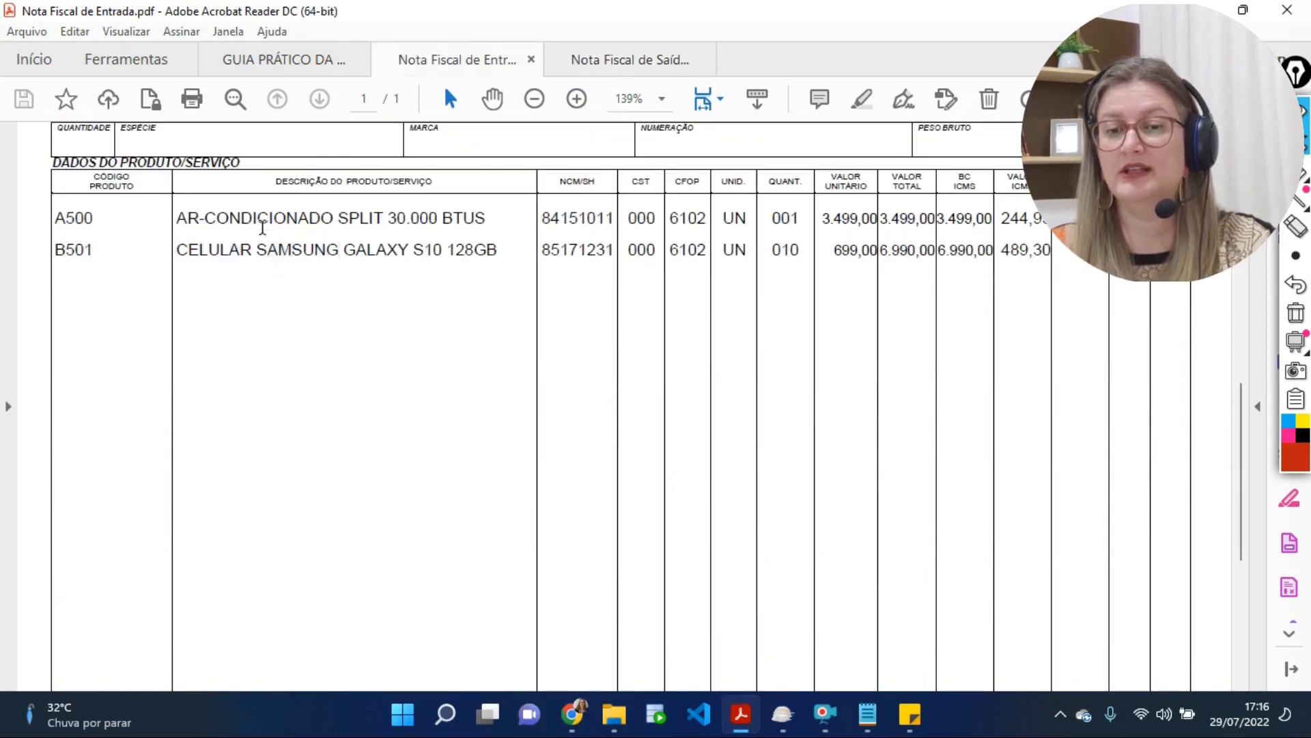
{"action": "left_click_drag", "start_coordinate": [175, 218], "coordinate": [486, 213]}
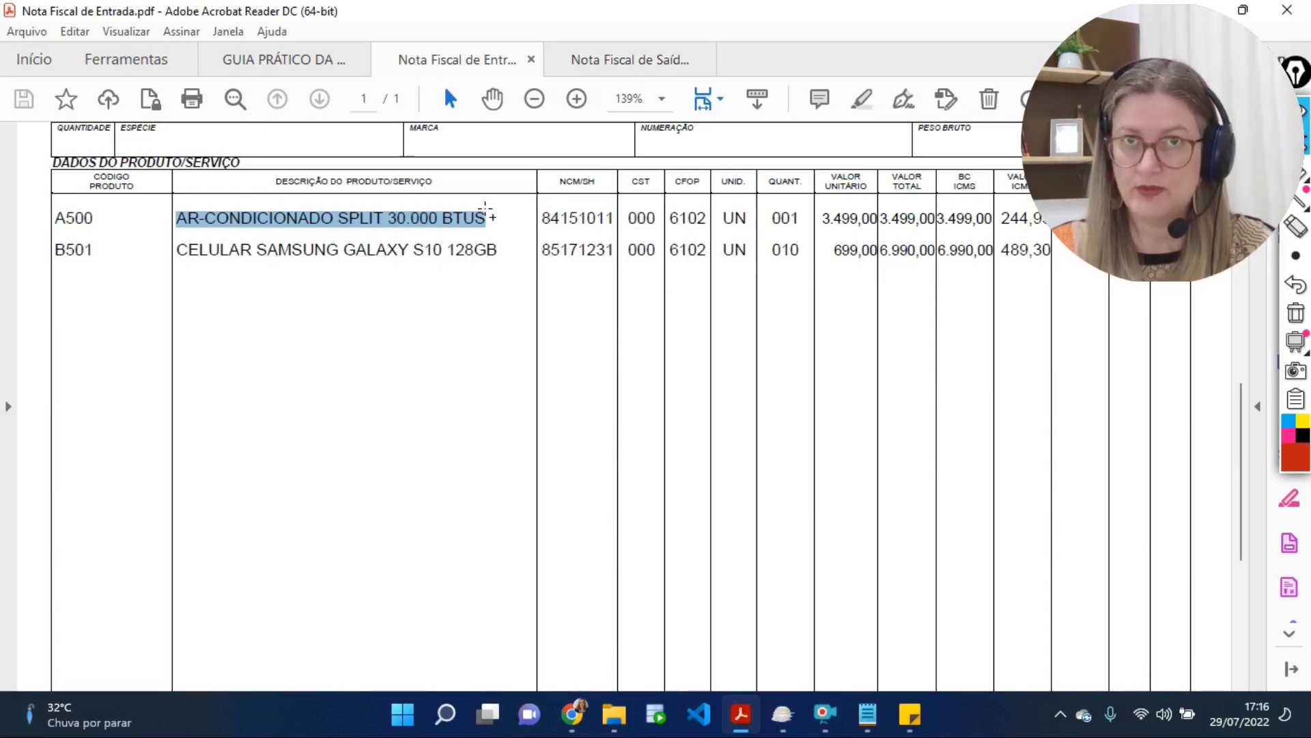
{"action": "left_click", "coordinate": [484, 212]}
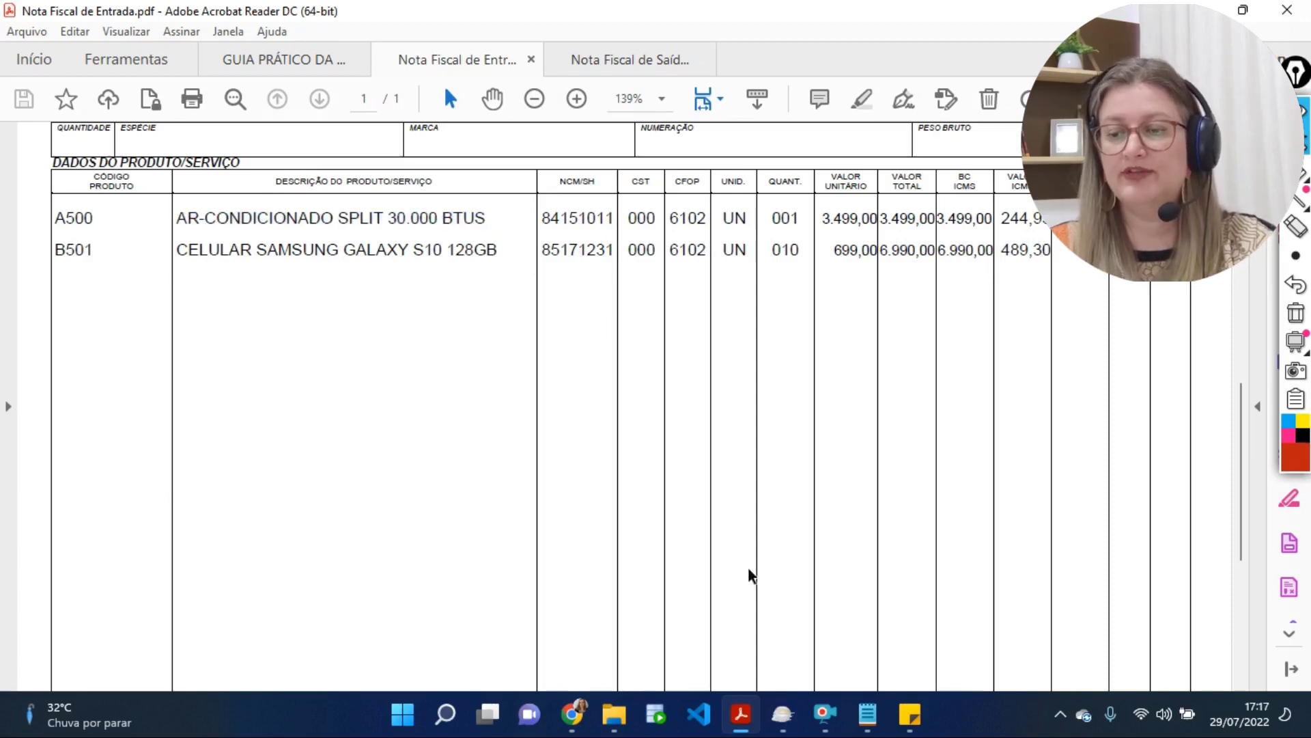
Step: Return to Sped Fiscal and add a new Item/Produtos record with item code 1
{"action": "left_click", "coordinate": [785, 725]}
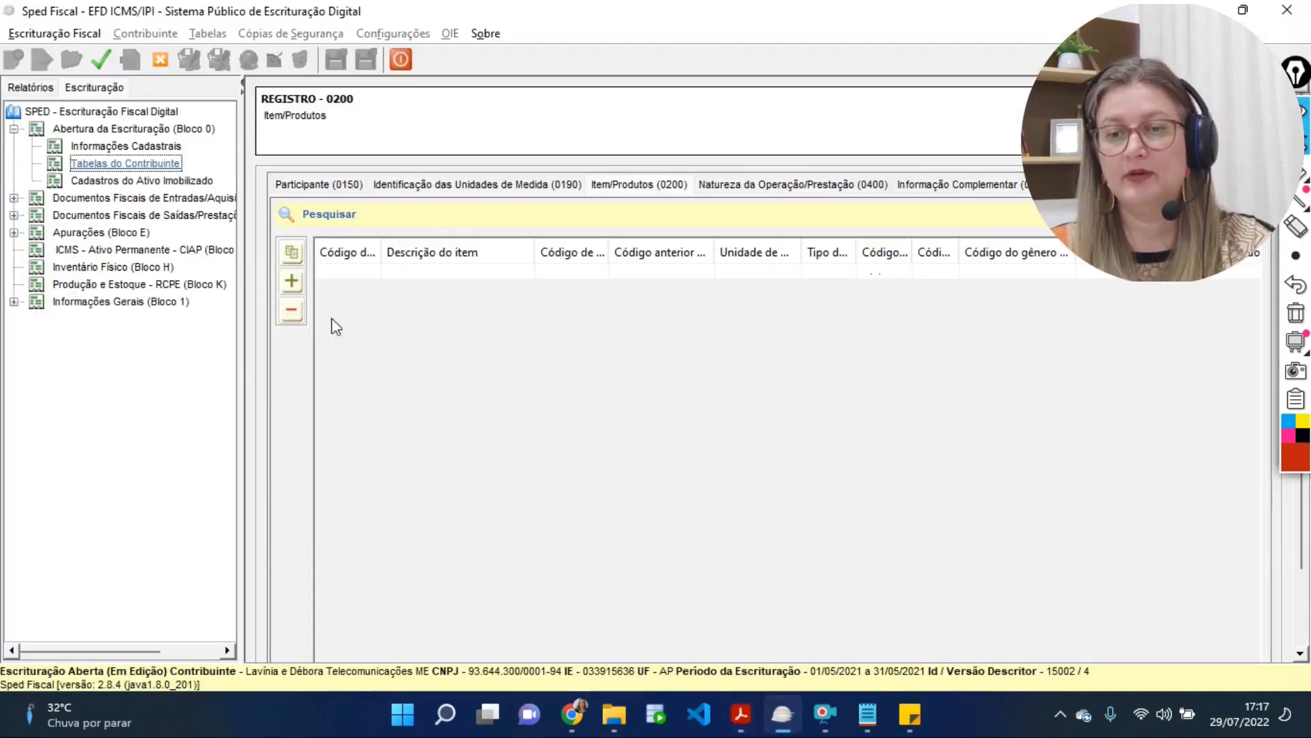
{"action": "left_click", "coordinate": [298, 285]}
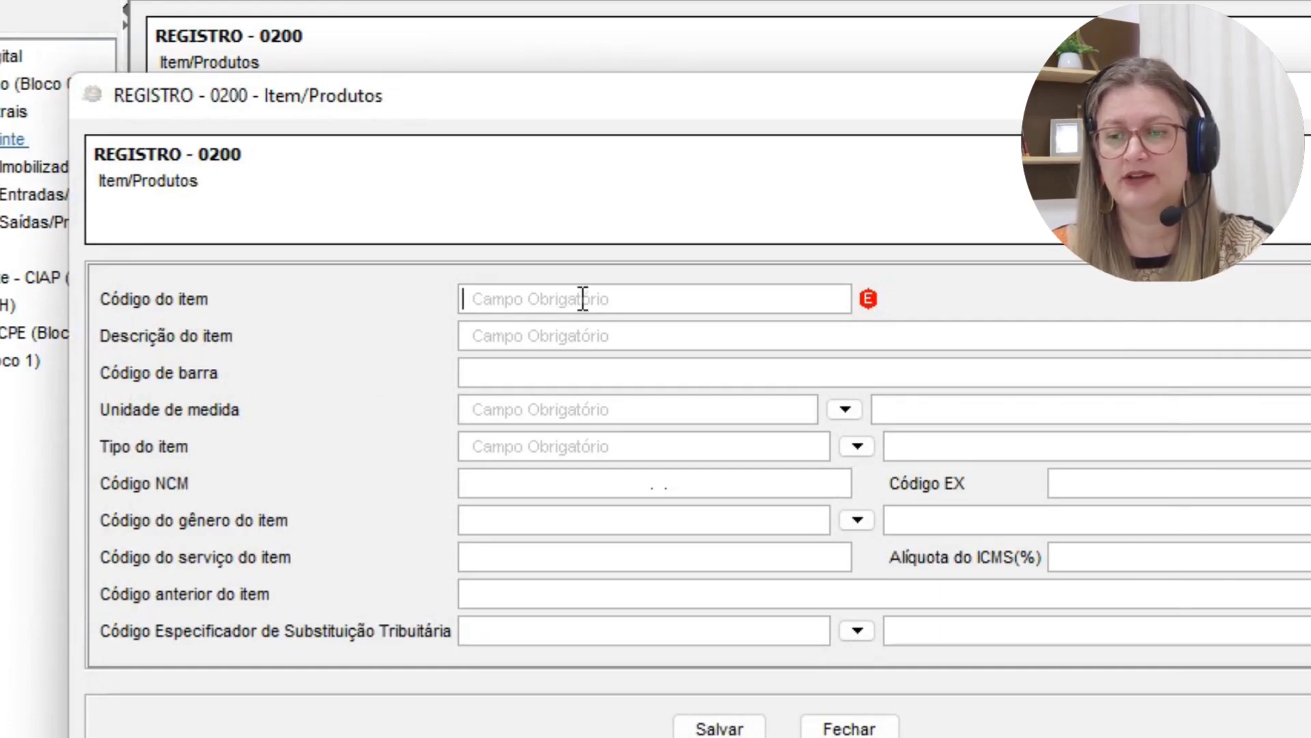
{"action": "type", "text": "1"}
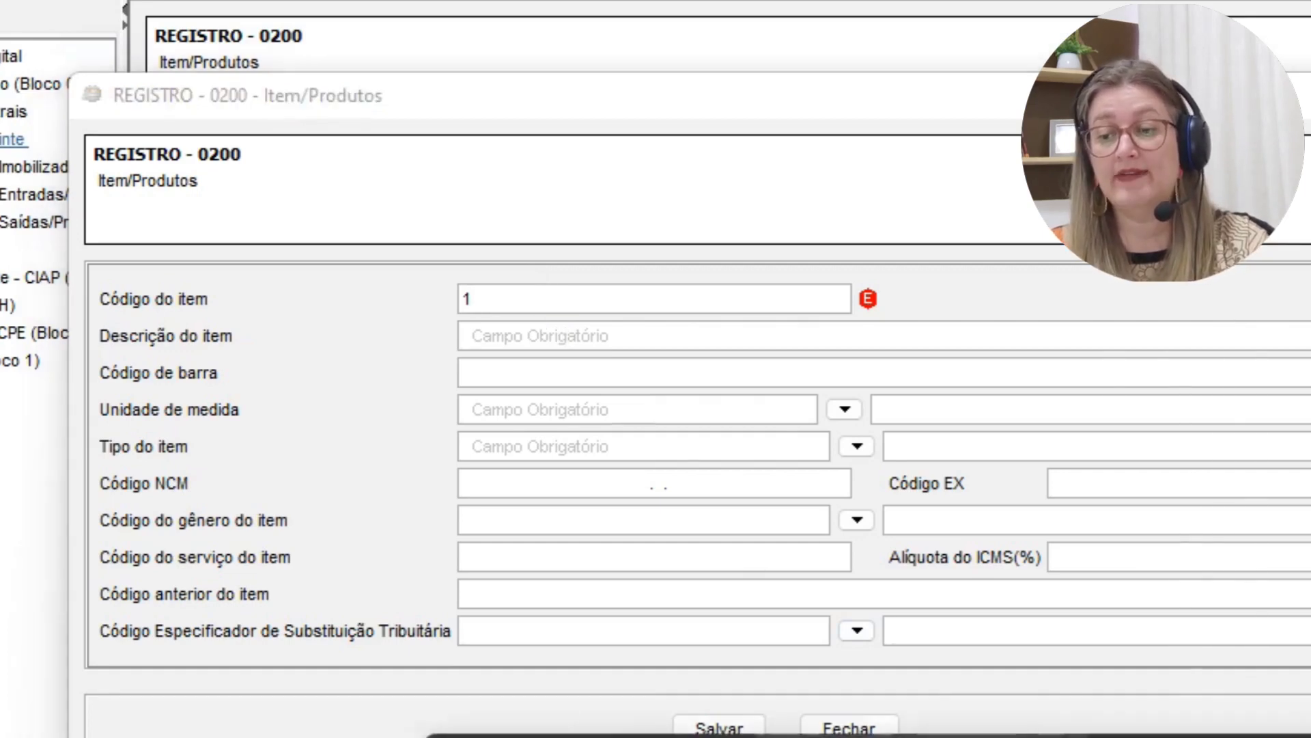
Step: Copy the description AR-CONDICIONADO SPLIT 30.000 BTUS from Nota Fiscal de Entrada.pdf into the new item's description
{"action": "scroll", "coordinate": [386, 416], "scroll_direction": "up", "scroll_amount": 3}
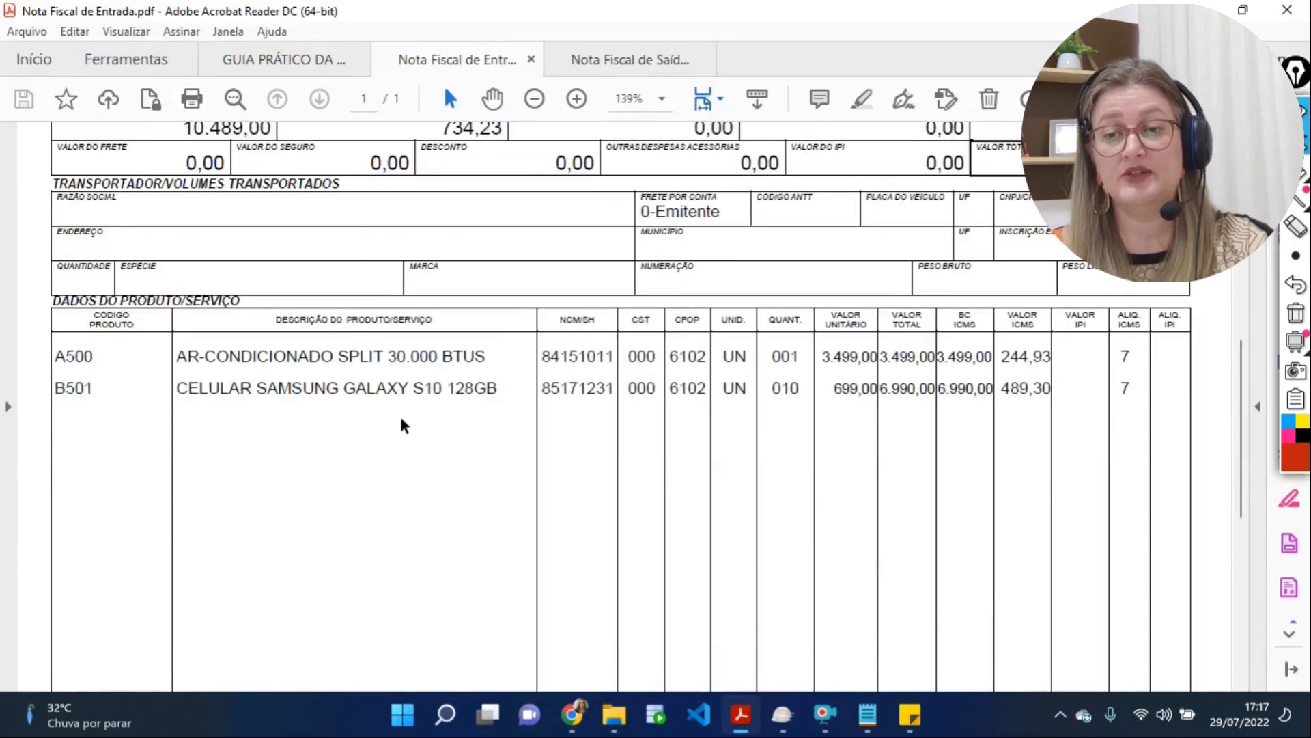
{"action": "left_click_drag", "start_coordinate": [175, 356], "coordinate": [487, 367]}
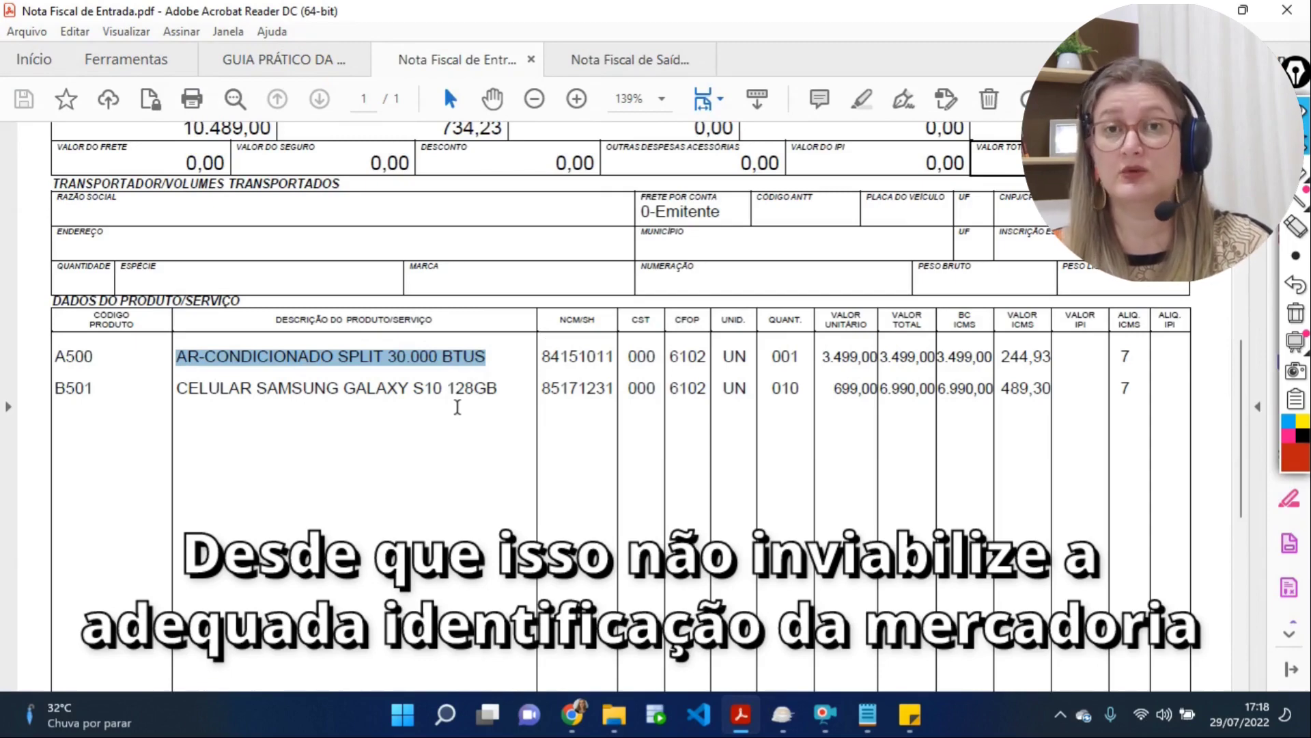
{"action": "left_click", "coordinate": [170, 357]}
{"action": "left_click_drag", "start_coordinate": [175, 357], "coordinate": [470, 359]}
{"action": "key", "text": "ctrl+c"}
{"action": "key", "text": "alt+Tab"}
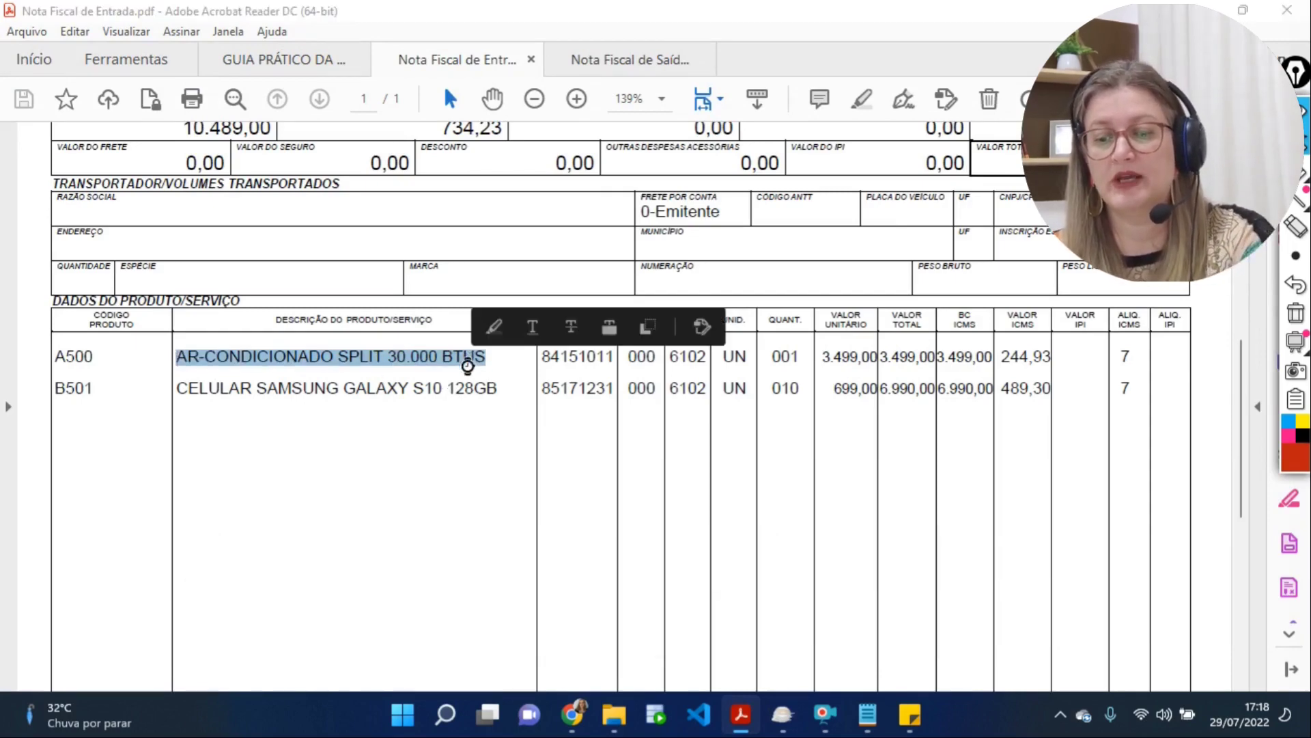
{"action": "left_click", "coordinate": [513, 334]}
{"action": "key", "text": "ctrl+v"}
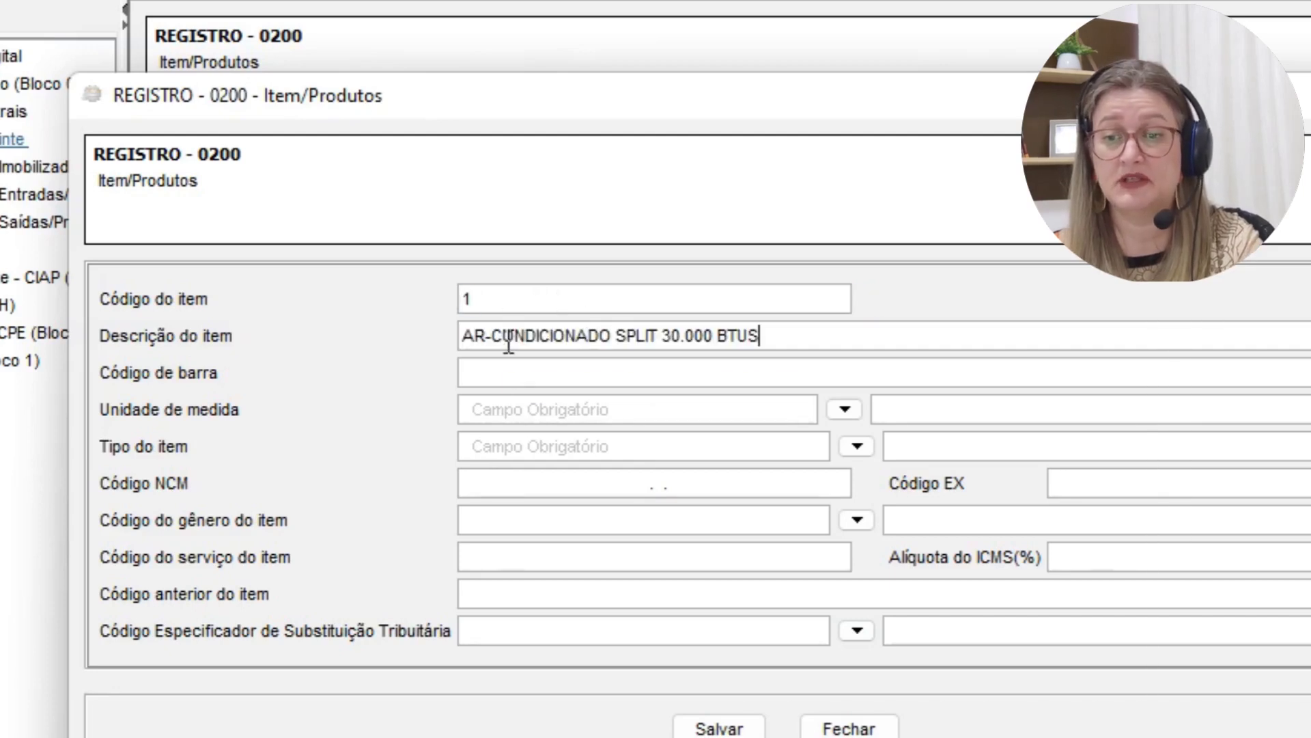
Step: Set the item's unit of measure to 1 - UNIDADE and its type to 00 - Mercadoria para Revenda, leaving the barcode empty
{"action": "left_click", "coordinate": [524, 372]}
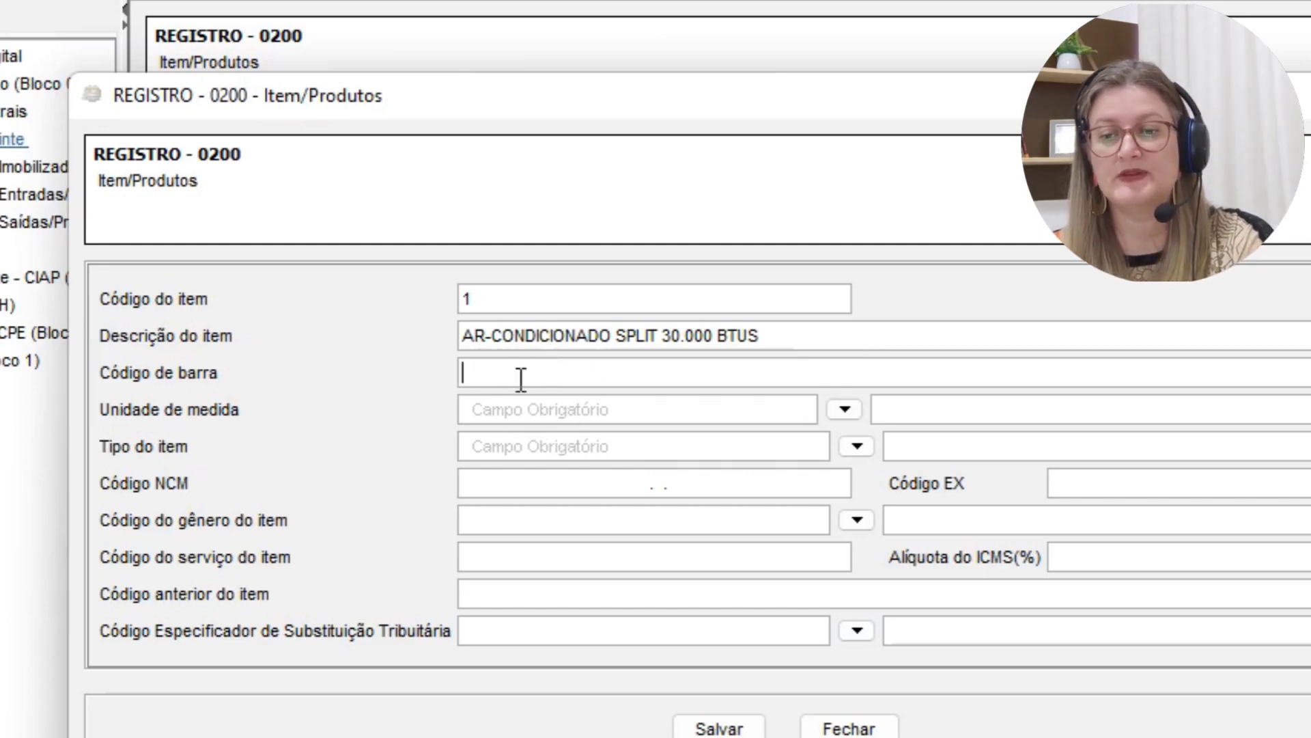
{"action": "mouse_move", "coordinate": [218, 422]}
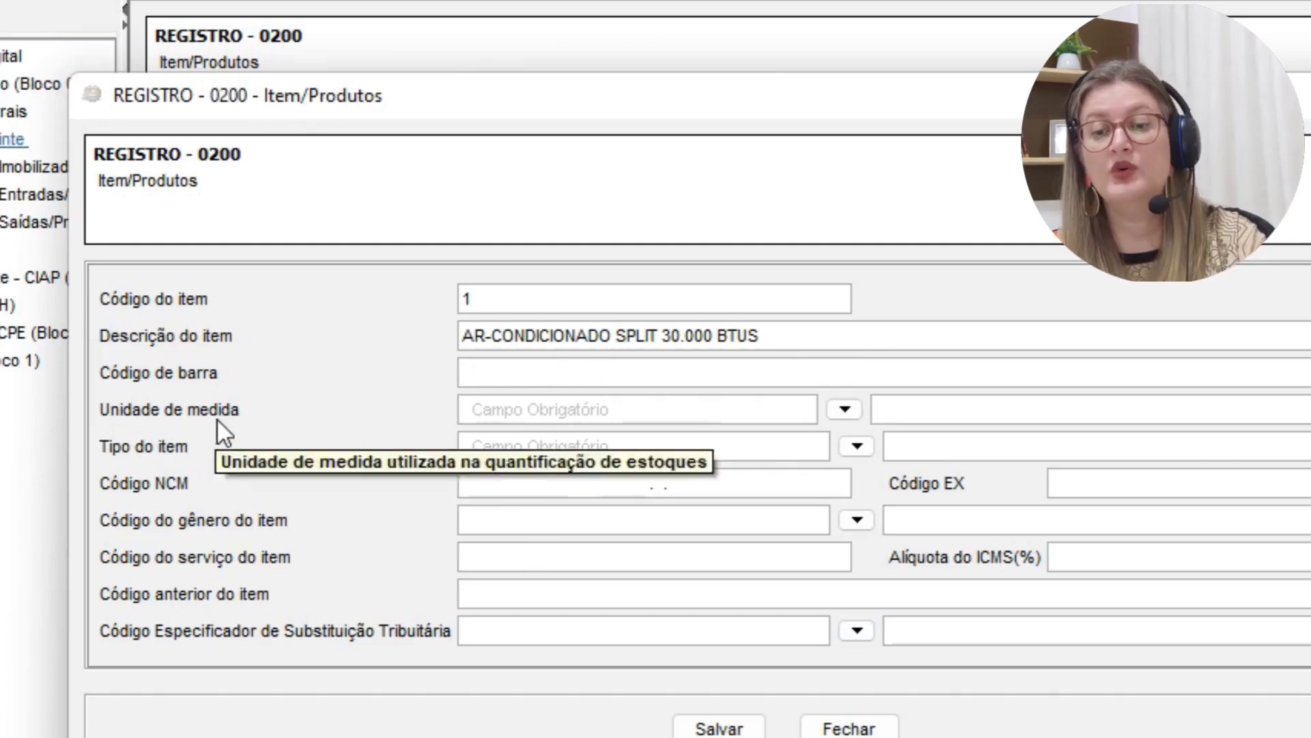
{"action": "left_click", "coordinate": [844, 409]}
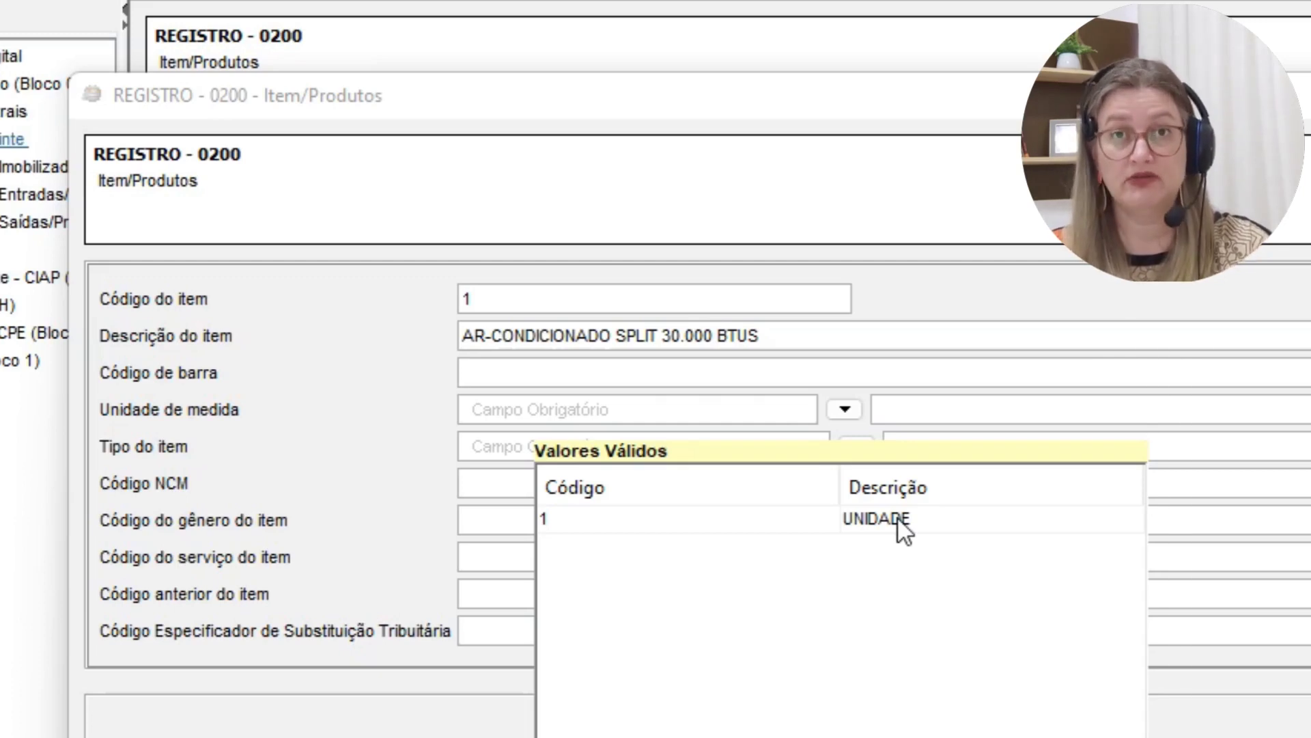
{"action": "double_click", "coordinate": [897, 519]}
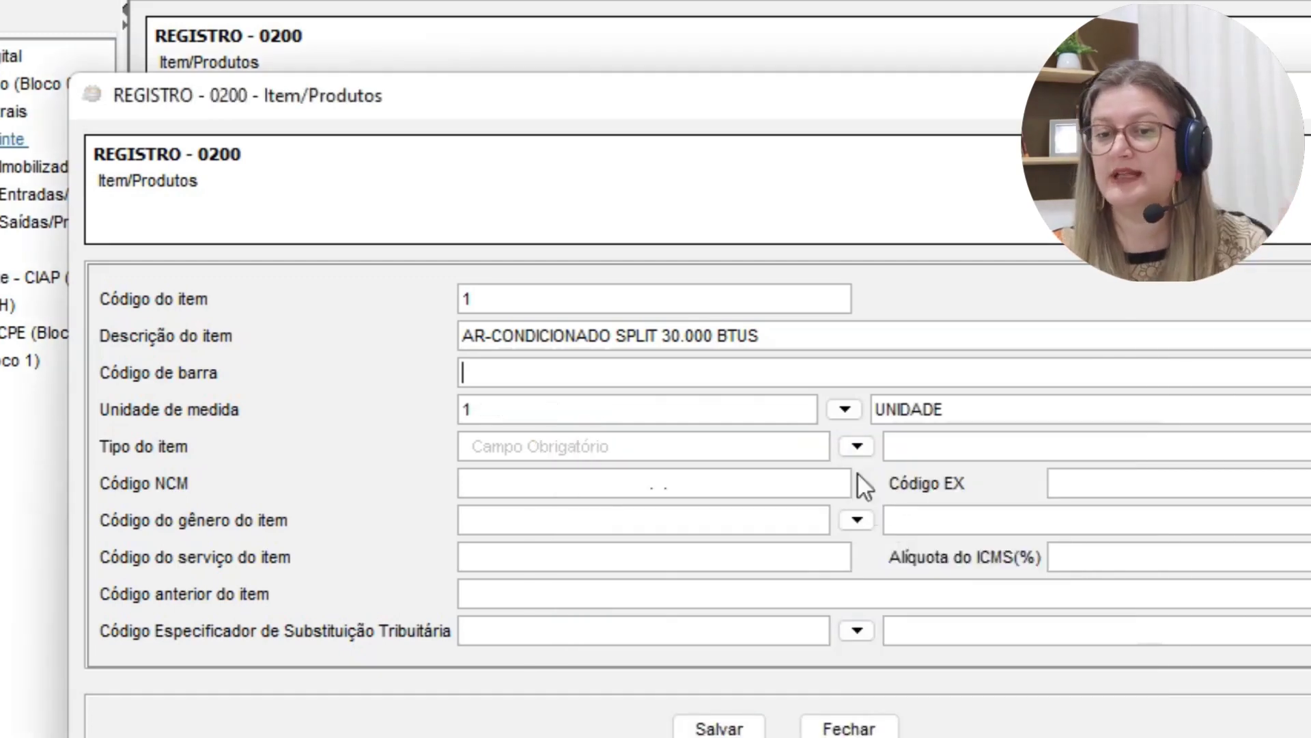
{"action": "left_click", "coordinate": [857, 447]}
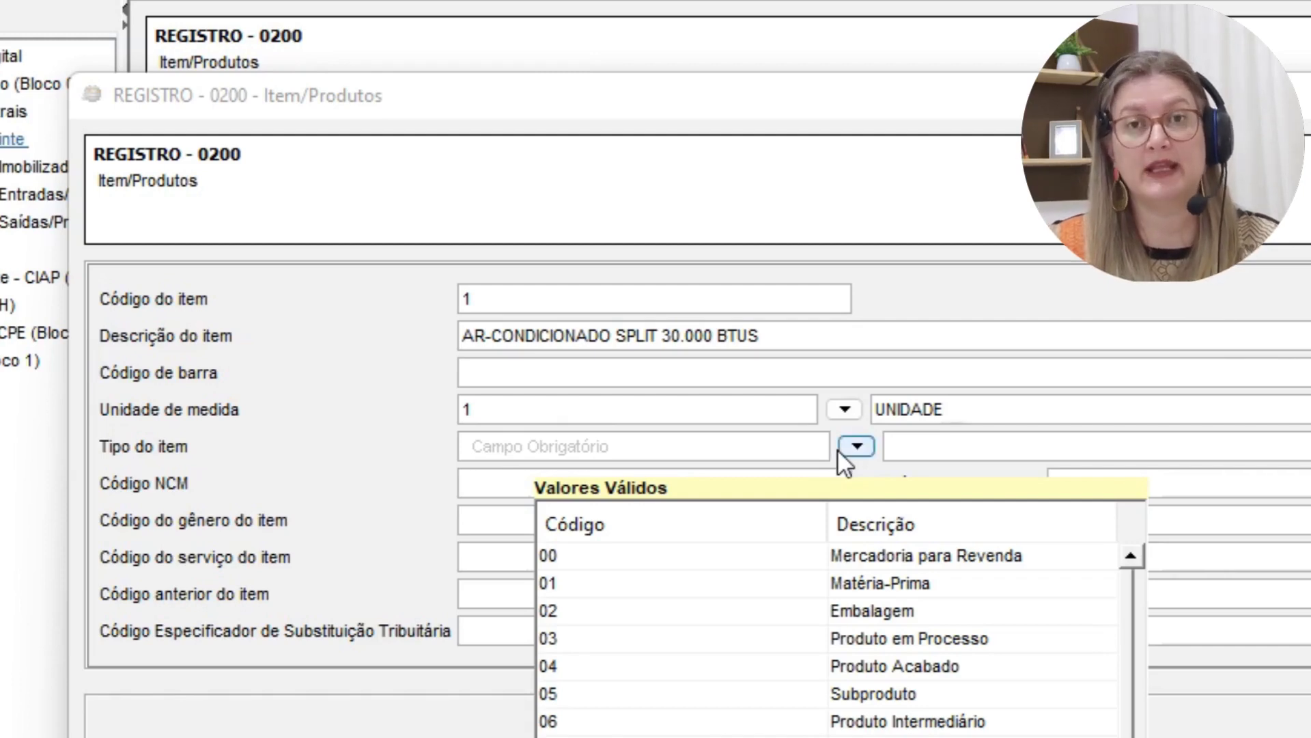
{"action": "left_click", "coordinate": [916, 560]}
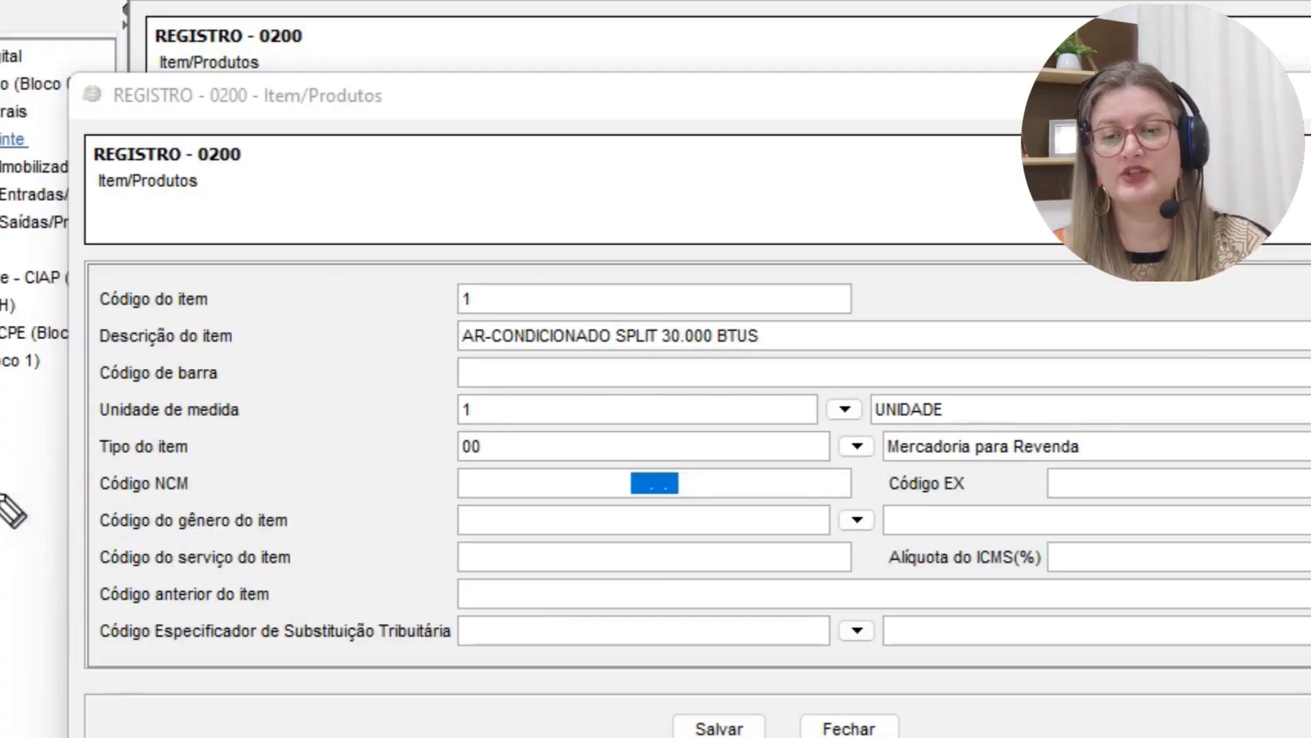
{"action": "mouse_move", "coordinate": [2, 480]}
{"action": "left_mouse_down"}
{"action": "mouse_move", "coordinate": [84, 479]}
{"action": "mouse_move", "coordinate": [69, 499]}
{"action": "left_mouse_up"}
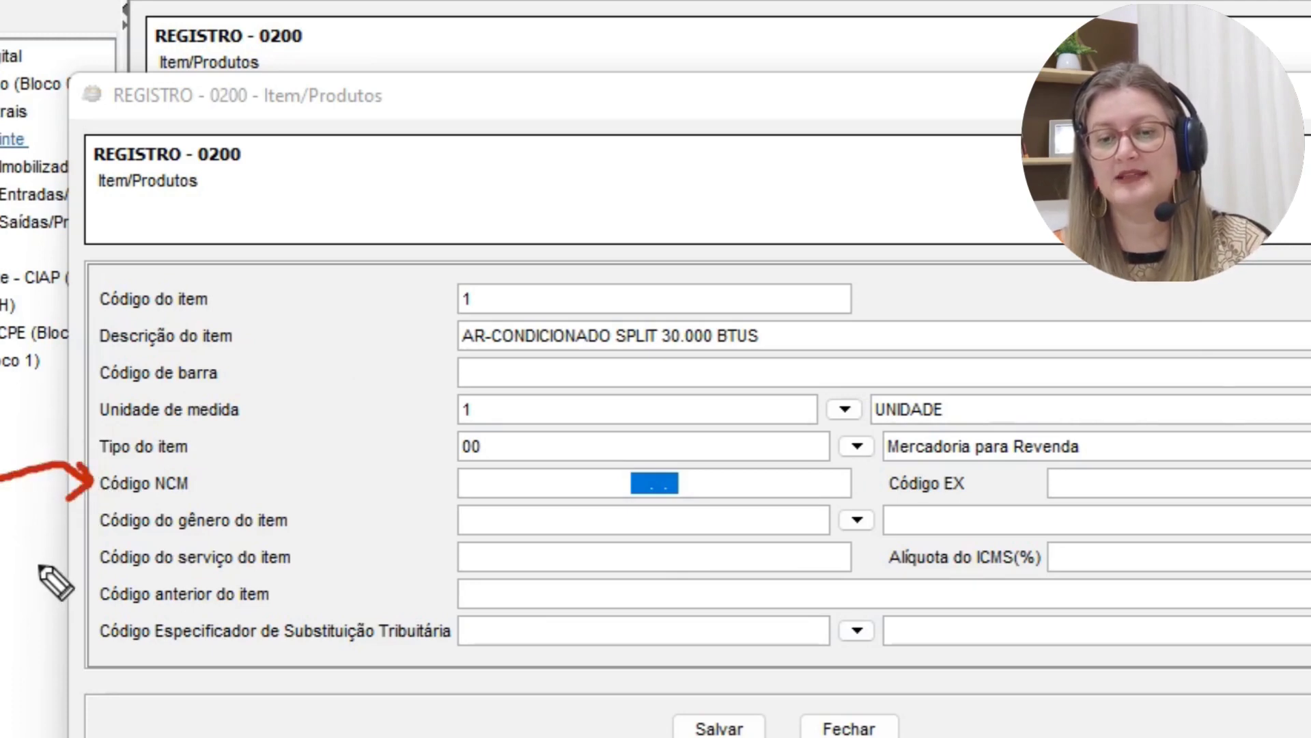
{"action": "mouse_move", "coordinate": [1, 638]}
{"action": "left_mouse_down"}
{"action": "mouse_move", "coordinate": [83, 632]}
{"action": "mouse_move", "coordinate": [85, 655]}
{"action": "left_mouse_up"}
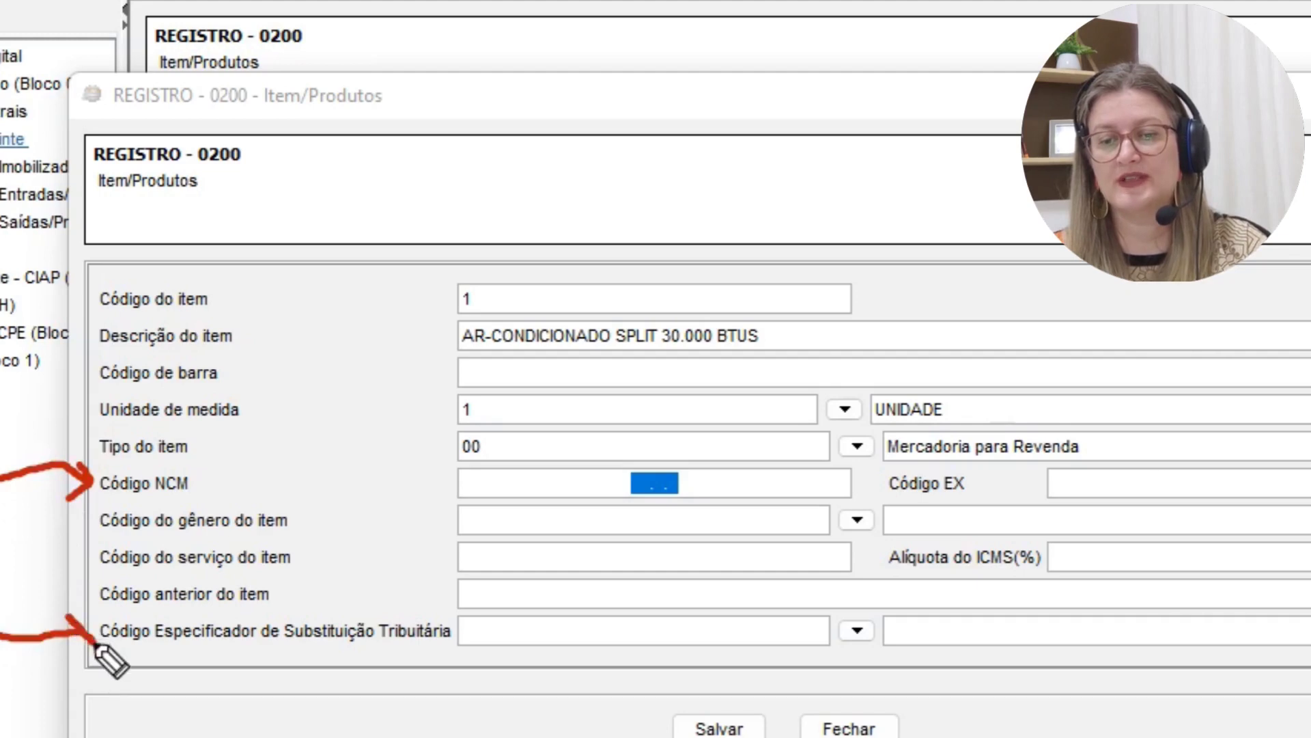
{"action": "mouse_move", "coordinate": [1019, 543]}
{"action": "left_mouse_down"}
{"action": "mouse_move", "coordinate": [953, 510]}
{"action": "mouse_move", "coordinate": [1039, 577]}
{"action": "mouse_move", "coordinate": [1037, 527]}
{"action": "left_mouse_up"}
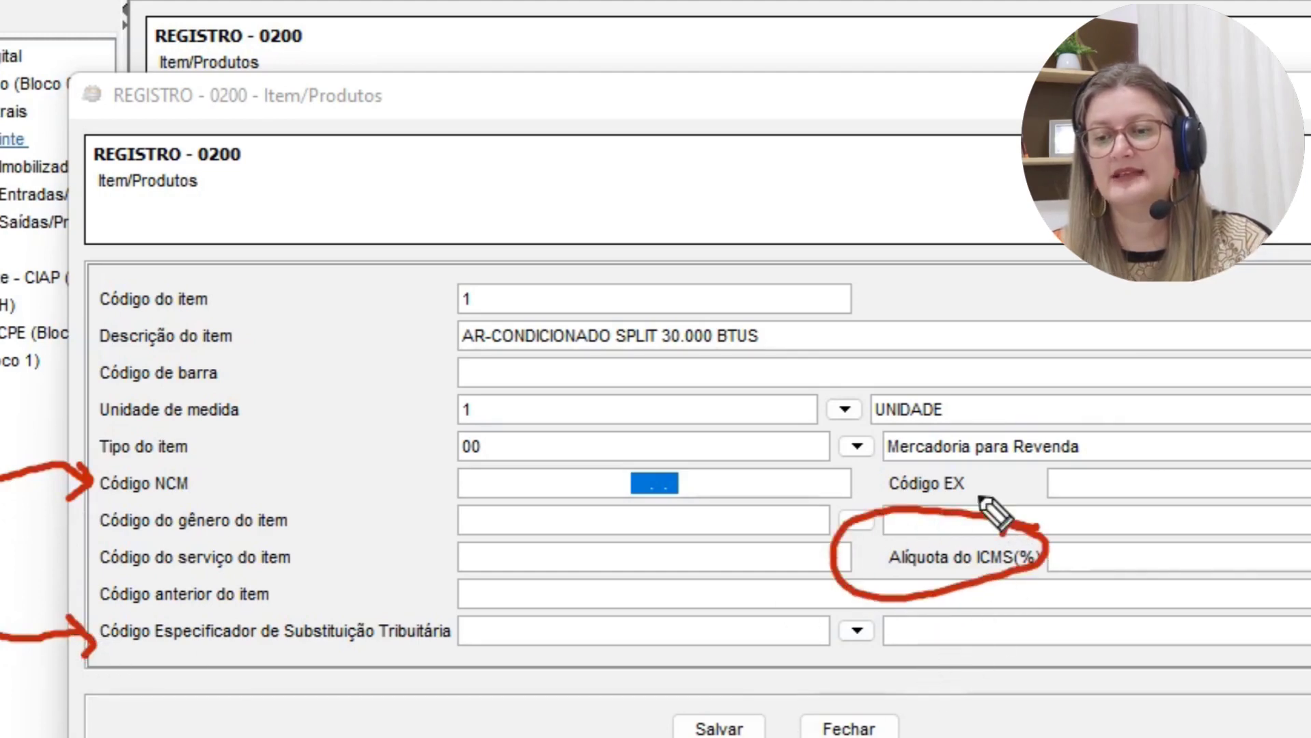
{"action": "mouse_move", "coordinate": [994, 463]}
{"action": "left_mouse_down"}
{"action": "mouse_move", "coordinate": [867, 465]}
{"action": "mouse_move", "coordinate": [981, 471]}
{"action": "left_mouse_up"}
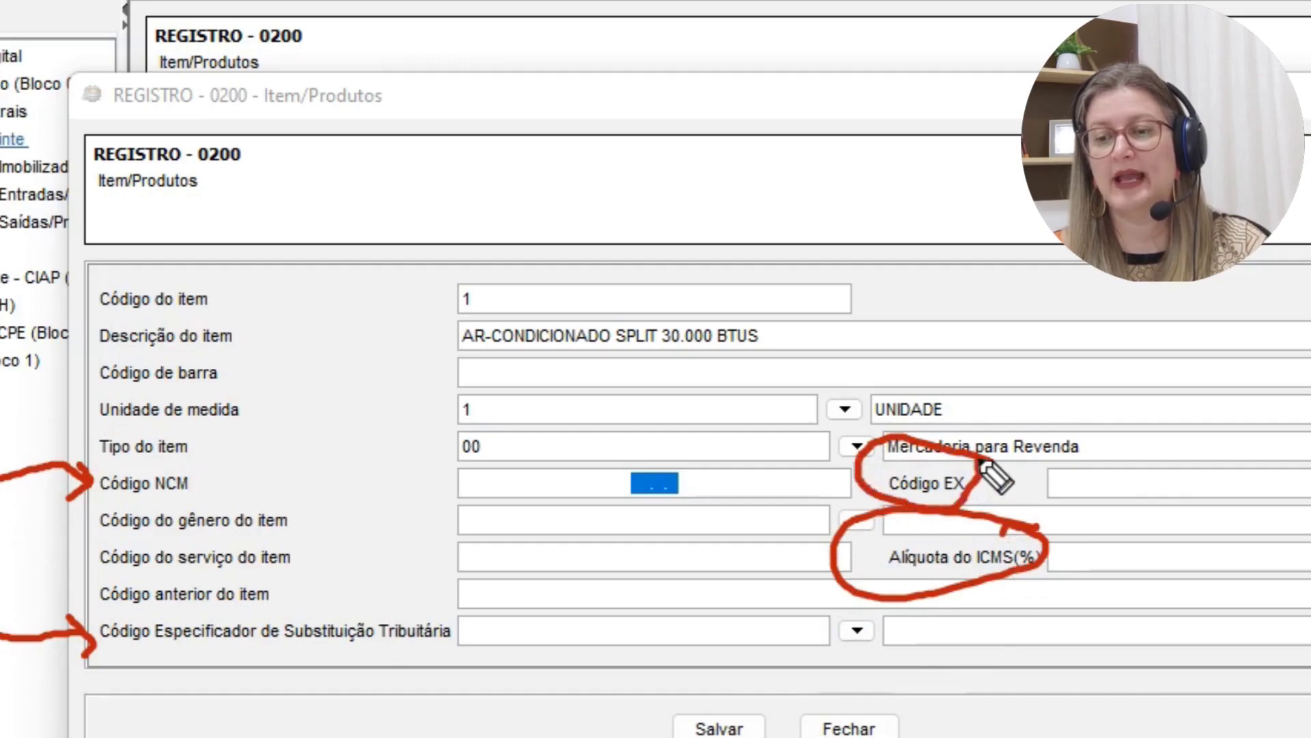
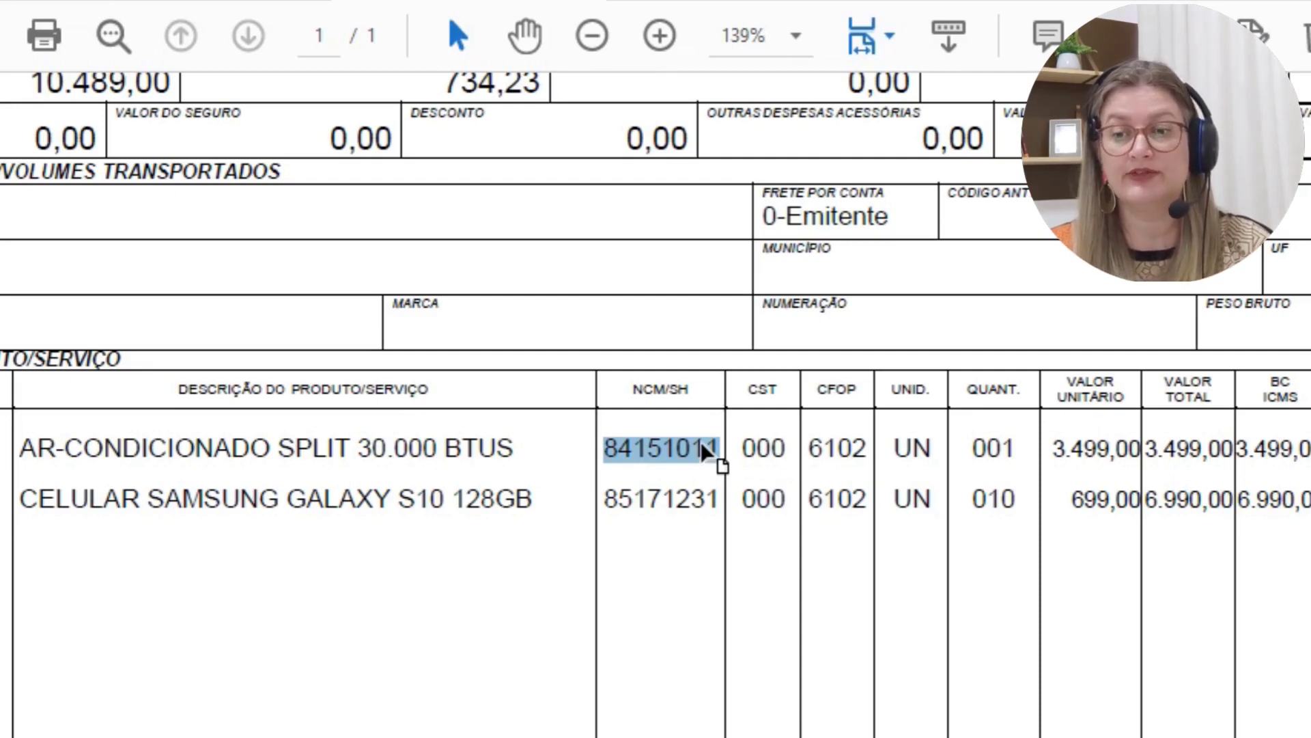
Step: Copy the air conditioner's NCM code from the incoming invoice into the item's NCM code as 8415.10.11
{"action": "right_click", "coordinate": [709, 453]}
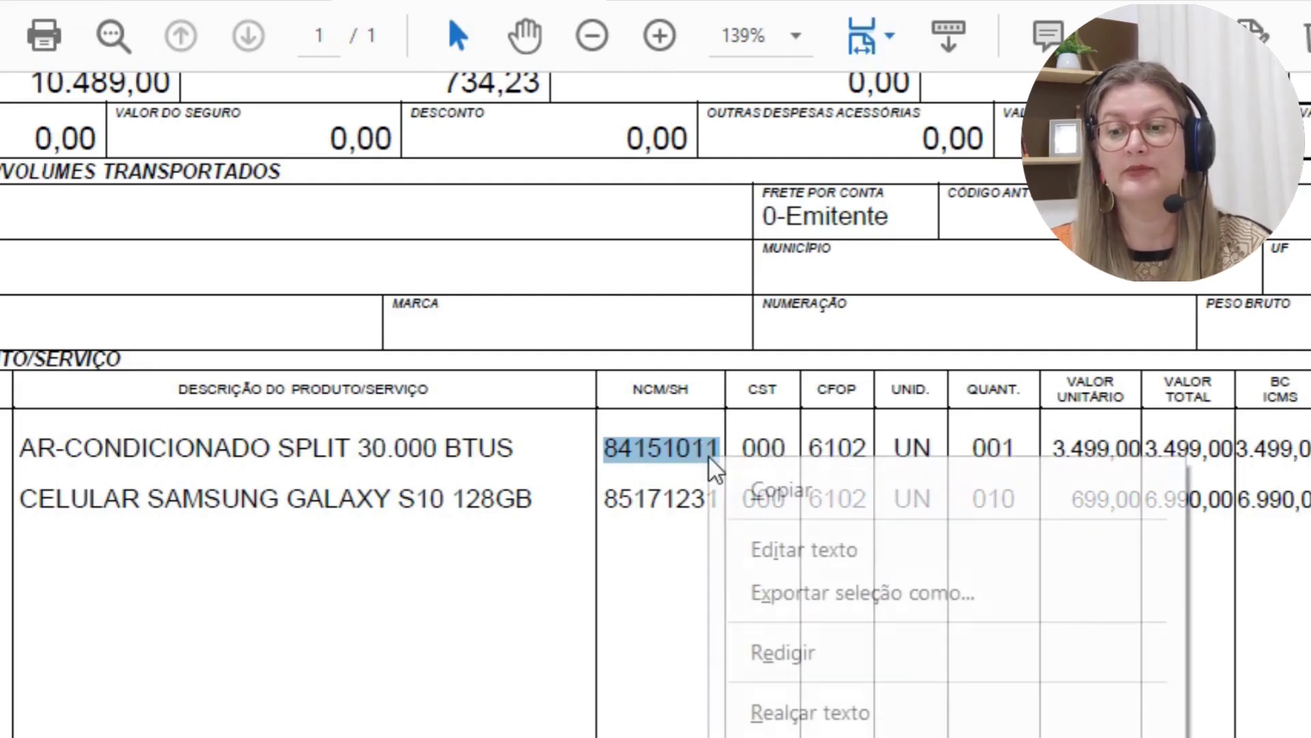
{"action": "left_click", "coordinate": [794, 506]}
{"action": "key", "text": "alt+Tab"}
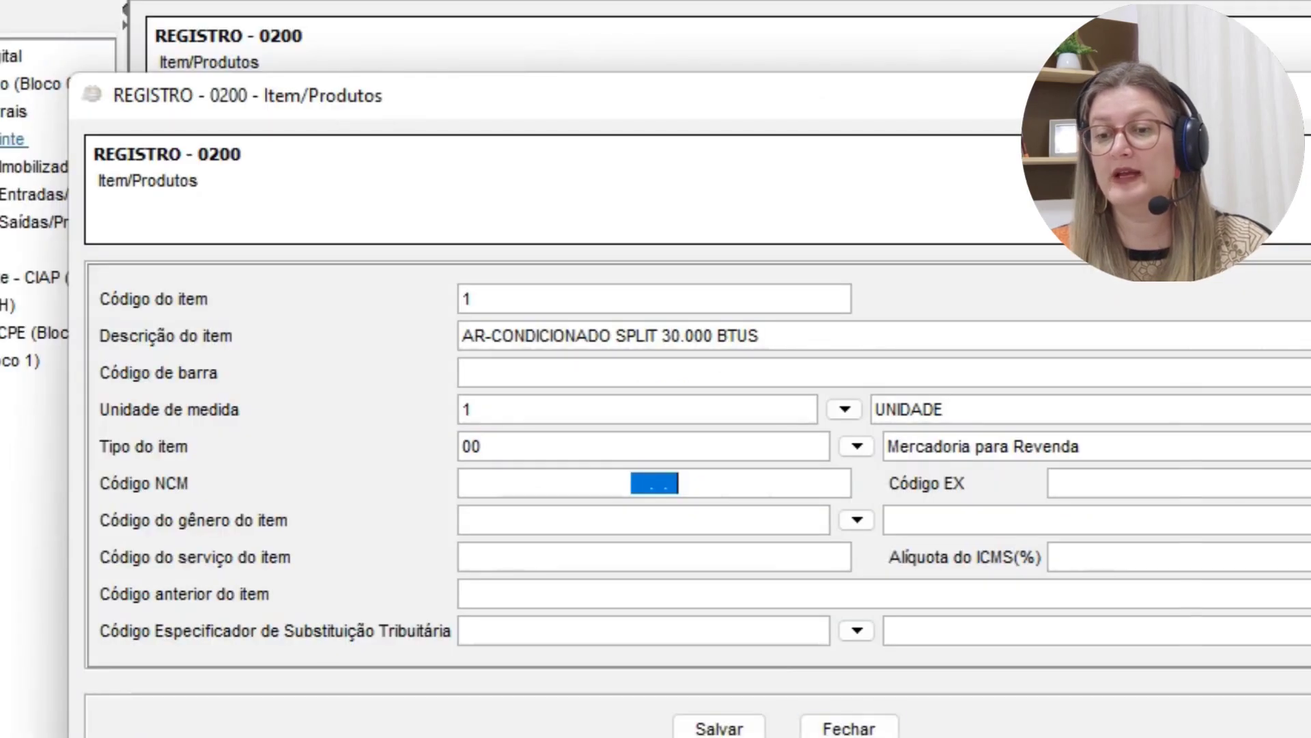
{"action": "type", "text": "8415.10.11"}
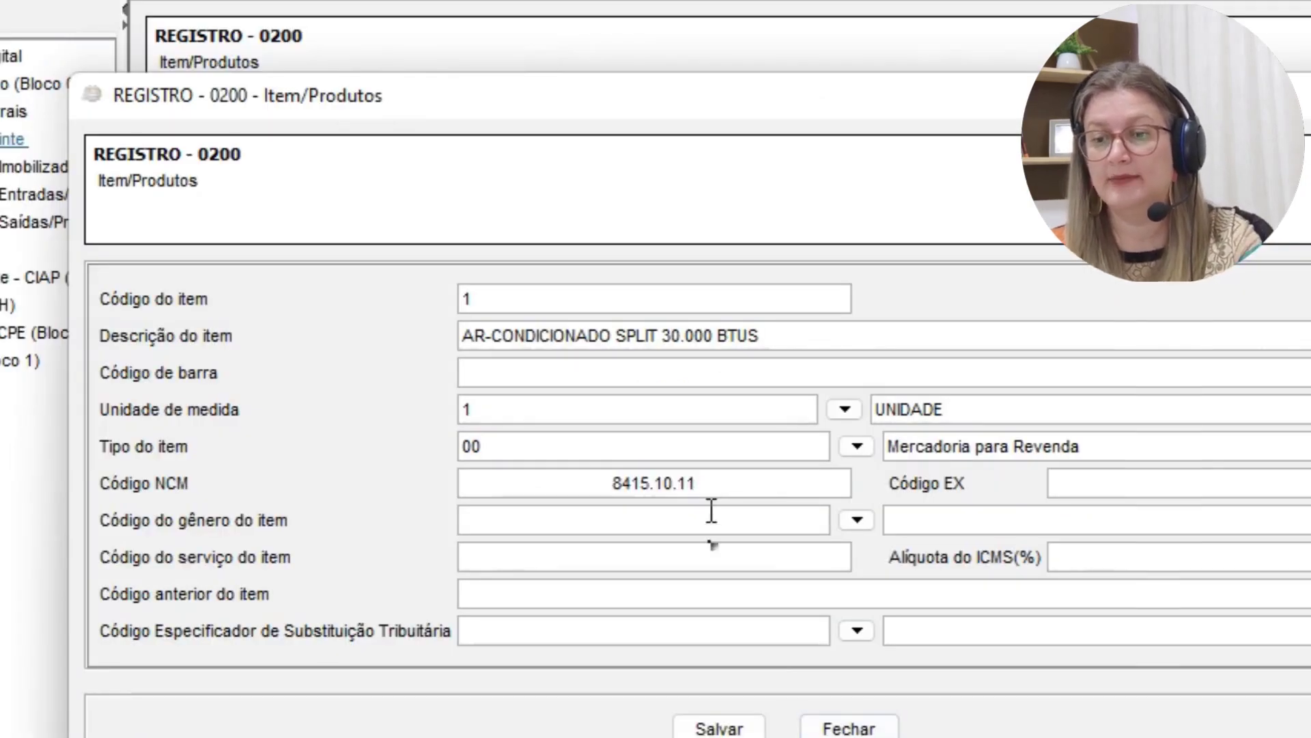
Step: Leave the item's EX code empty and set its genre code to 84 - Reatores nucleares, caldeiras, máquinas, aparelhos
{"action": "left_click", "coordinate": [1105, 485]}
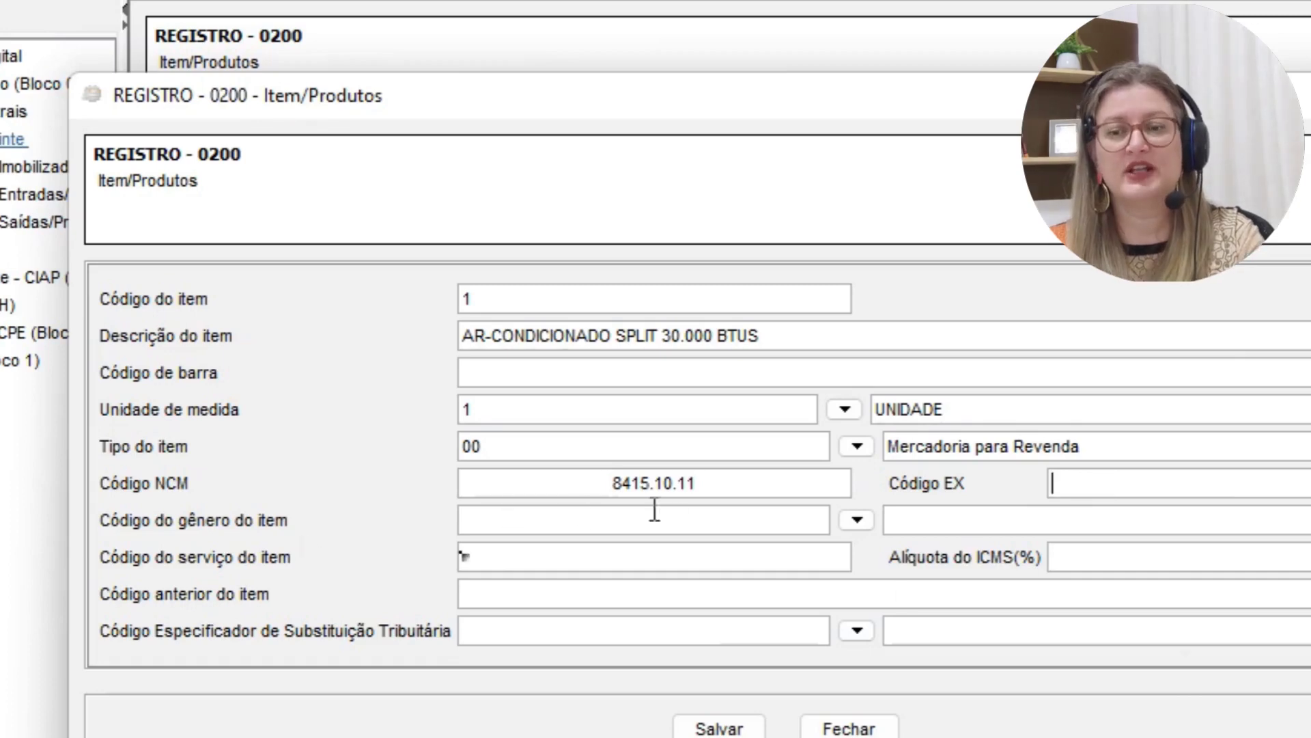
{"action": "left_click", "coordinate": [861, 519]}
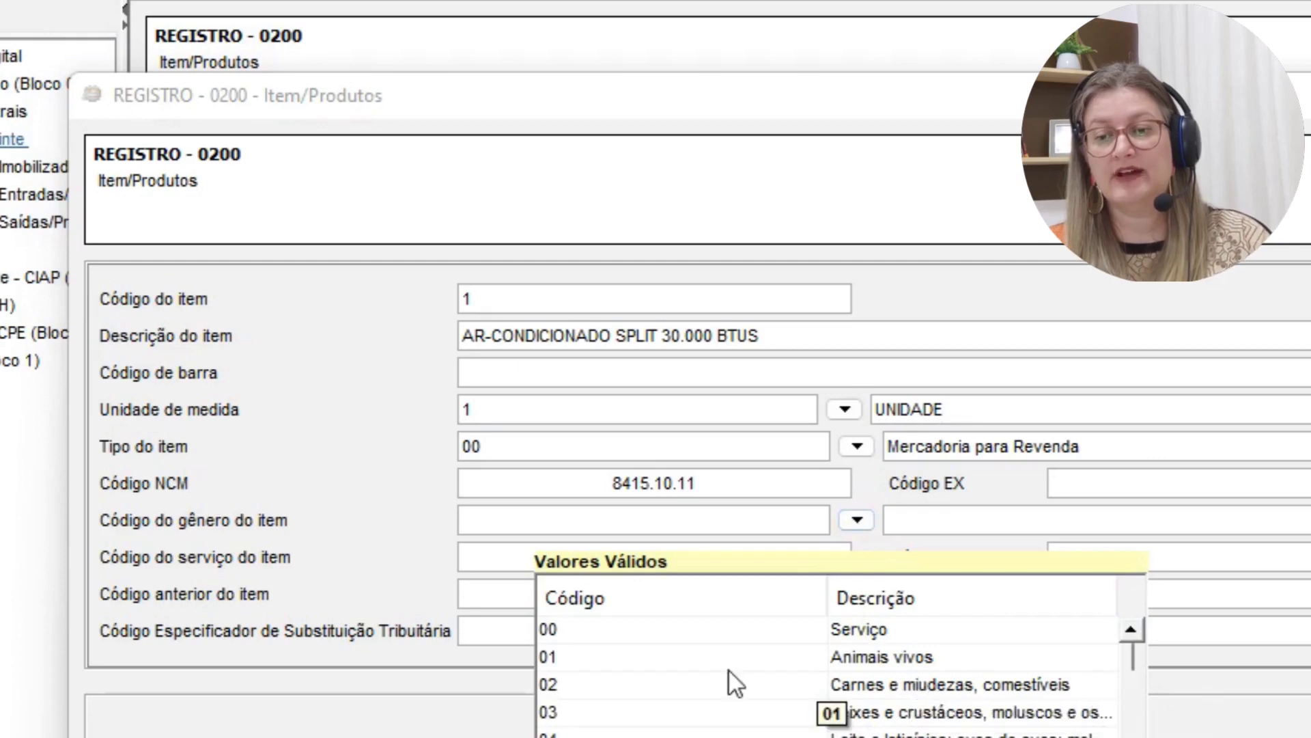
{"action": "scroll", "coordinate": [730, 670], "scroll_direction": "down", "scroll_amount": 5}
{"action": "scroll", "coordinate": [729, 670], "scroll_direction": "down", "scroll_amount": 12}
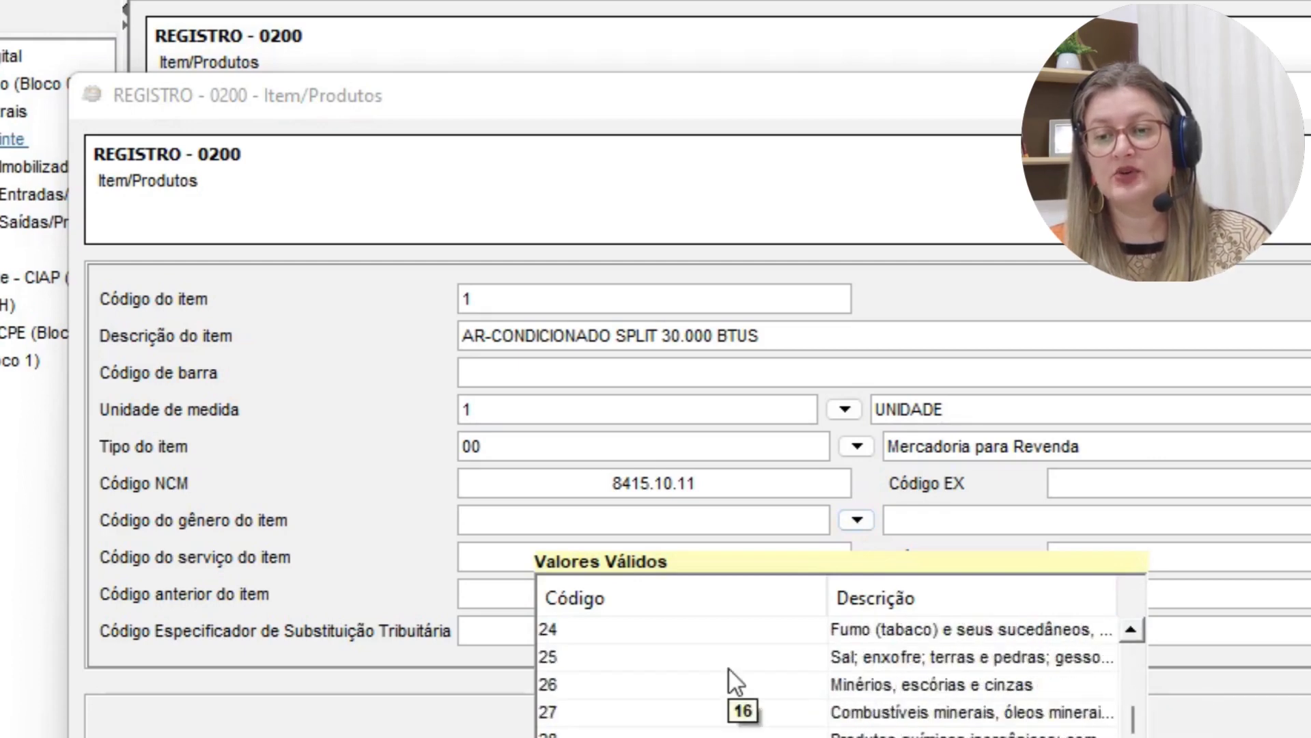
{"action": "scroll", "coordinate": [729, 670], "scroll_direction": "down", "scroll_amount": 13}
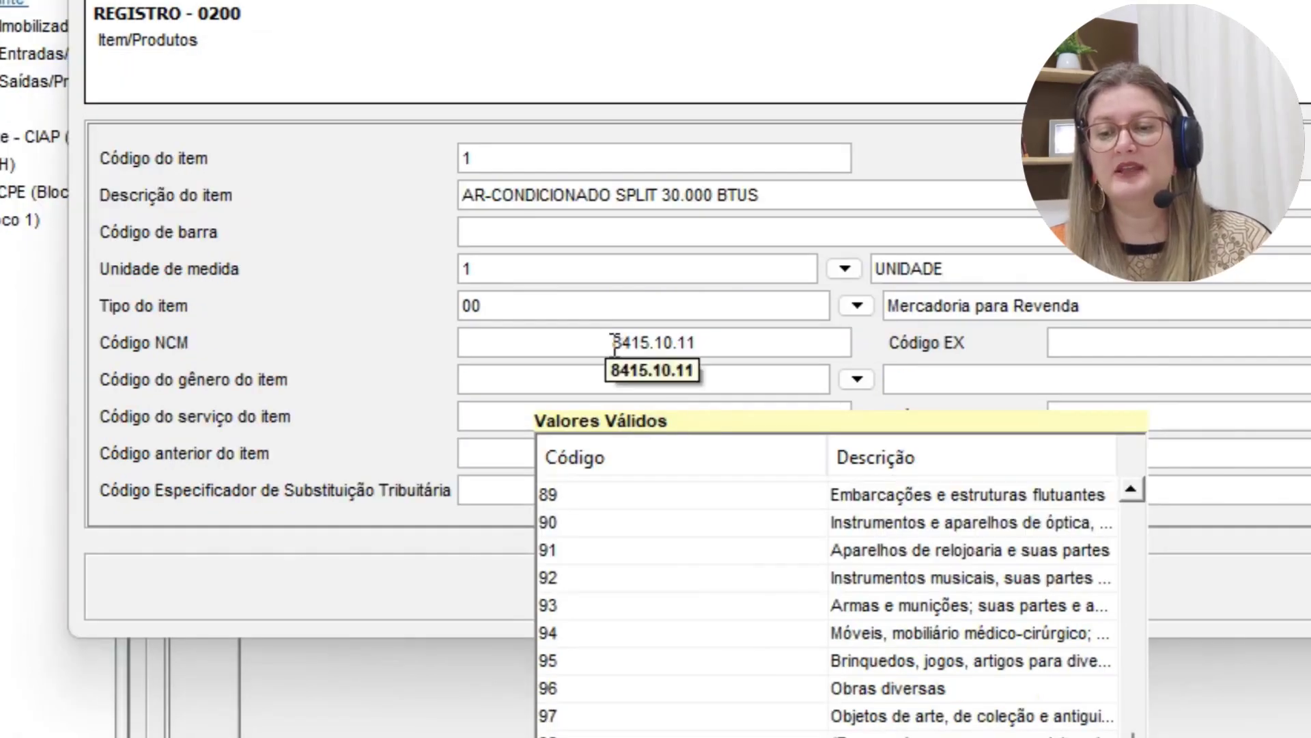
{"action": "left_click_drag", "start_coordinate": [612, 483], "coordinate": [626, 483]}
{"action": "left_click", "coordinate": [491, 416]}
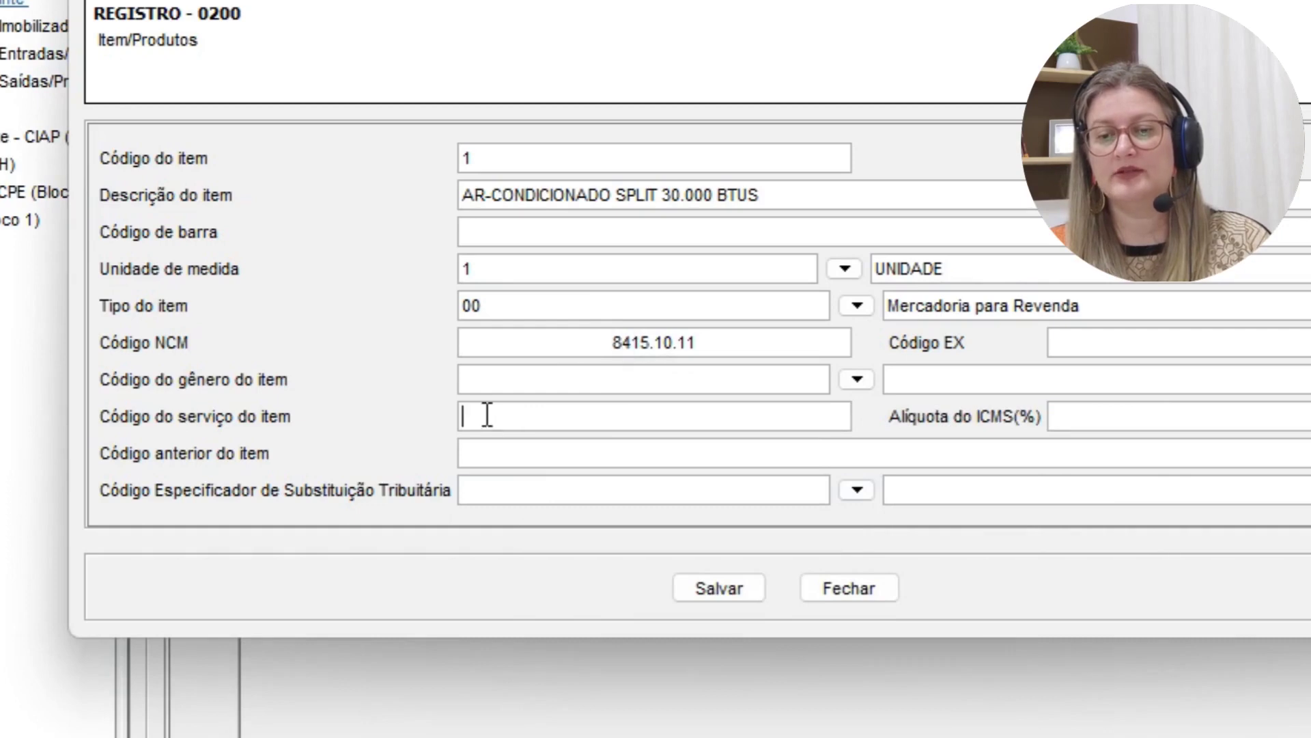
{"action": "left_click", "coordinate": [857, 379]}
{"action": "scroll", "coordinate": [841, 637], "scroll_direction": "down", "scroll_amount": 17}
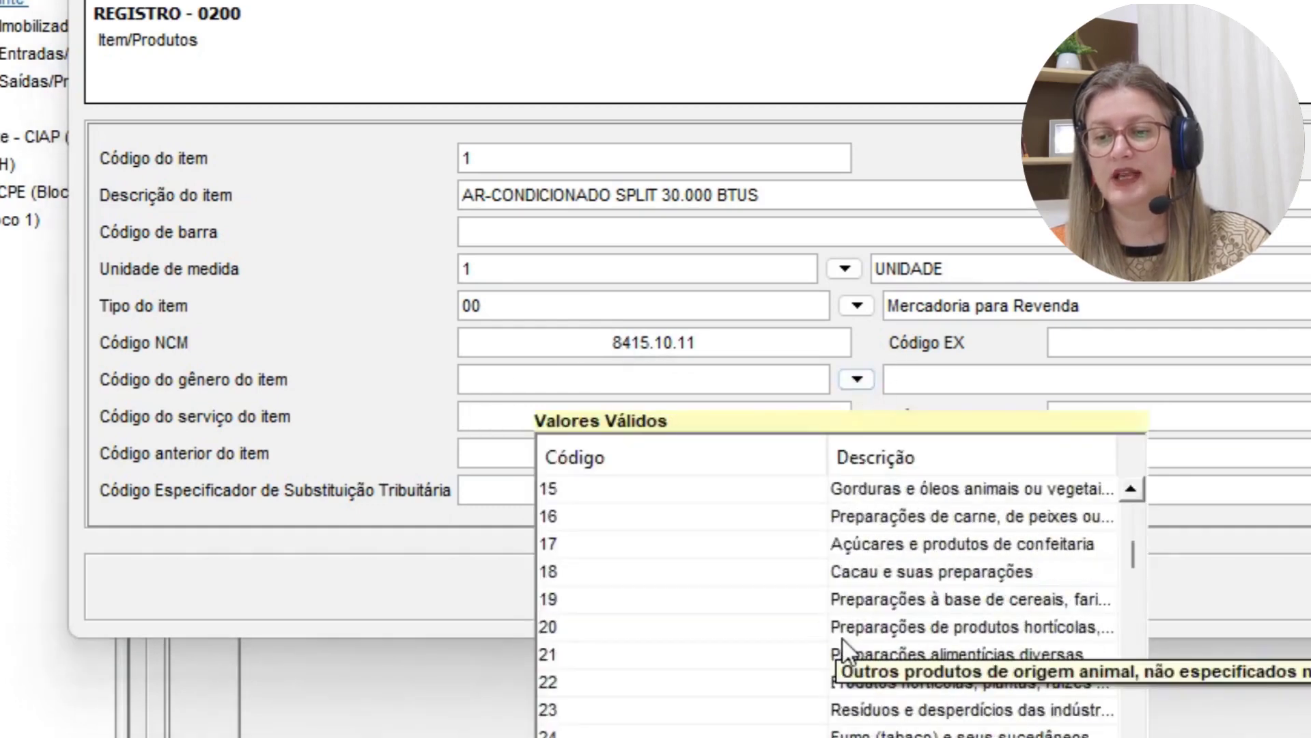
{"action": "scroll", "coordinate": [844, 638], "scroll_direction": "down", "scroll_amount": 9}
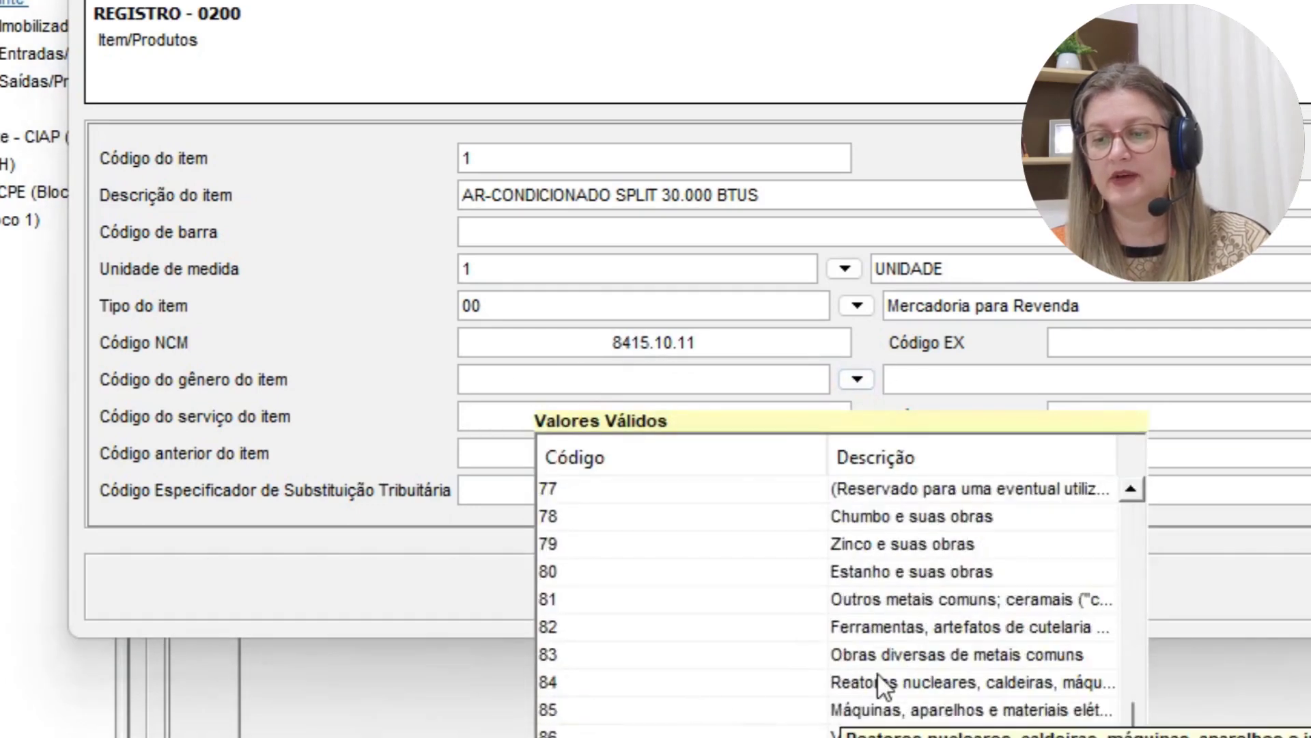
{"action": "double_click", "coordinate": [882, 683]}
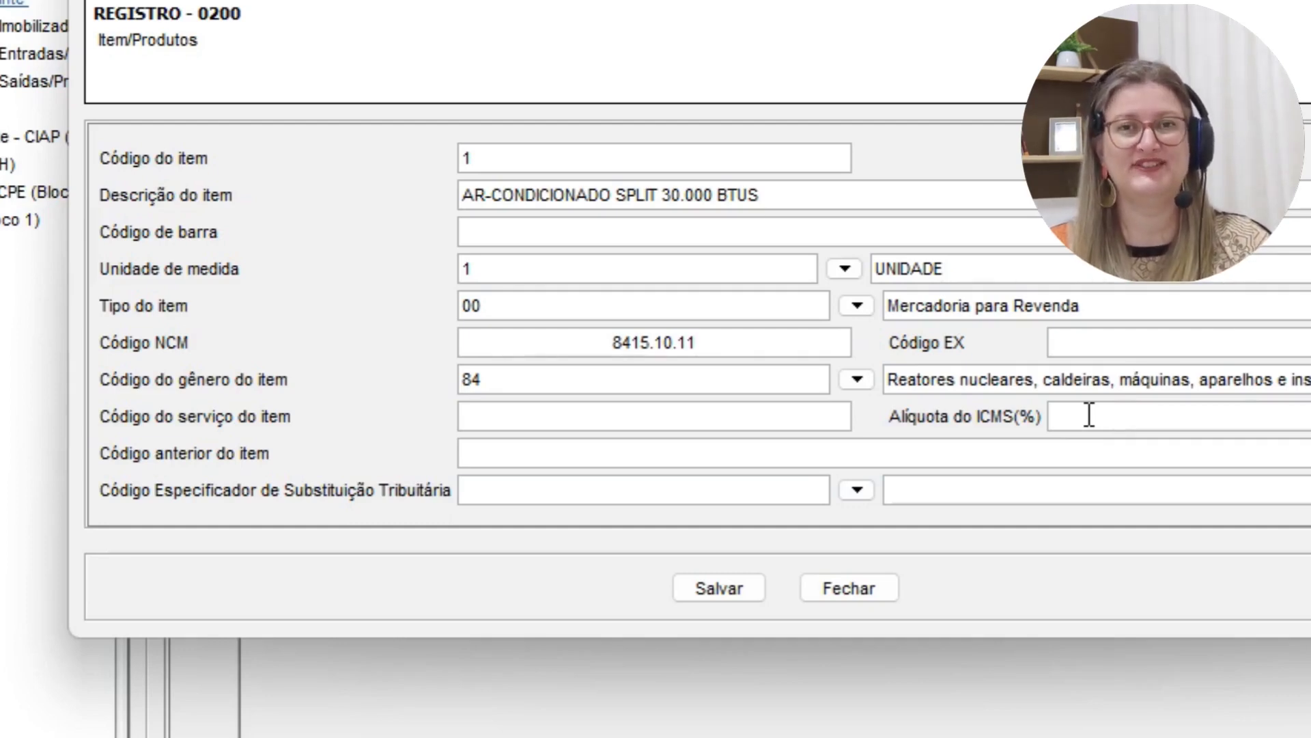
Step: Set the item's ICMS rate to 18% and its tax substitution specifier code (CEST) to 2109300, leaving the previous item code empty
{"action": "type", "text": "180"}
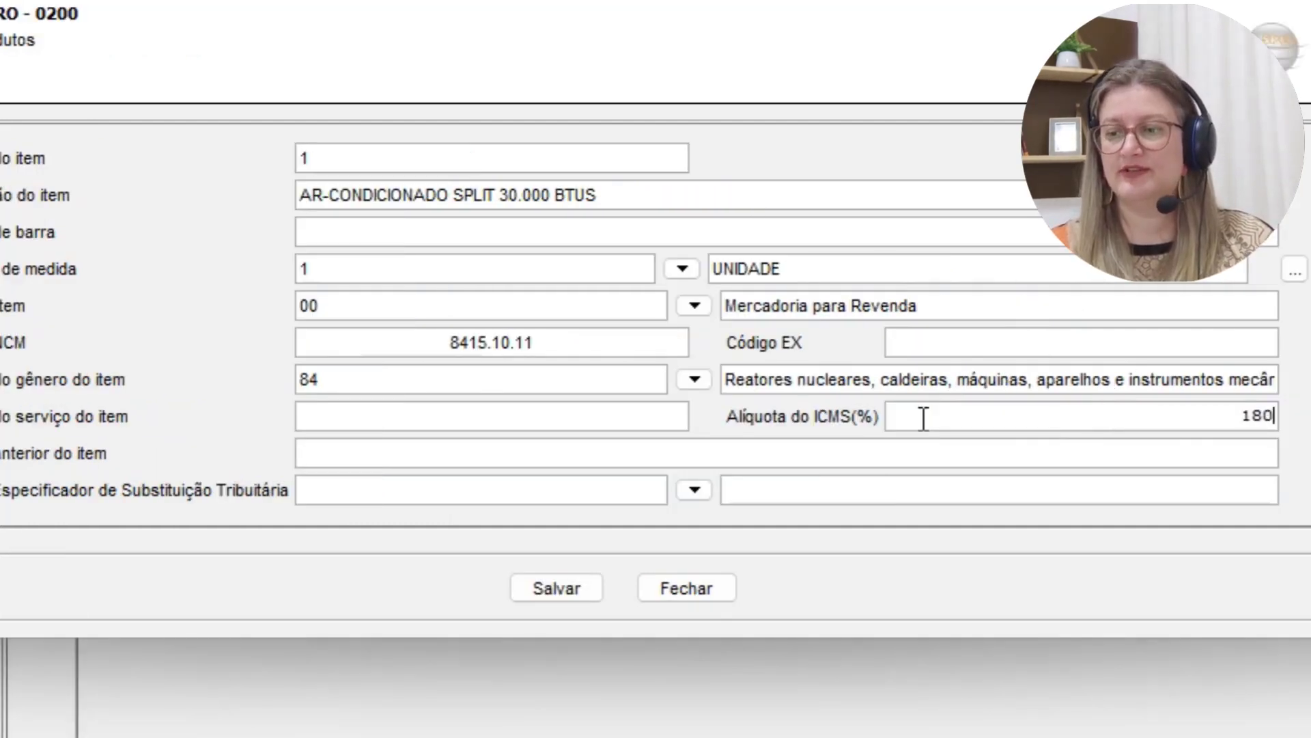
{"action": "key", "text": "BackSpace"}
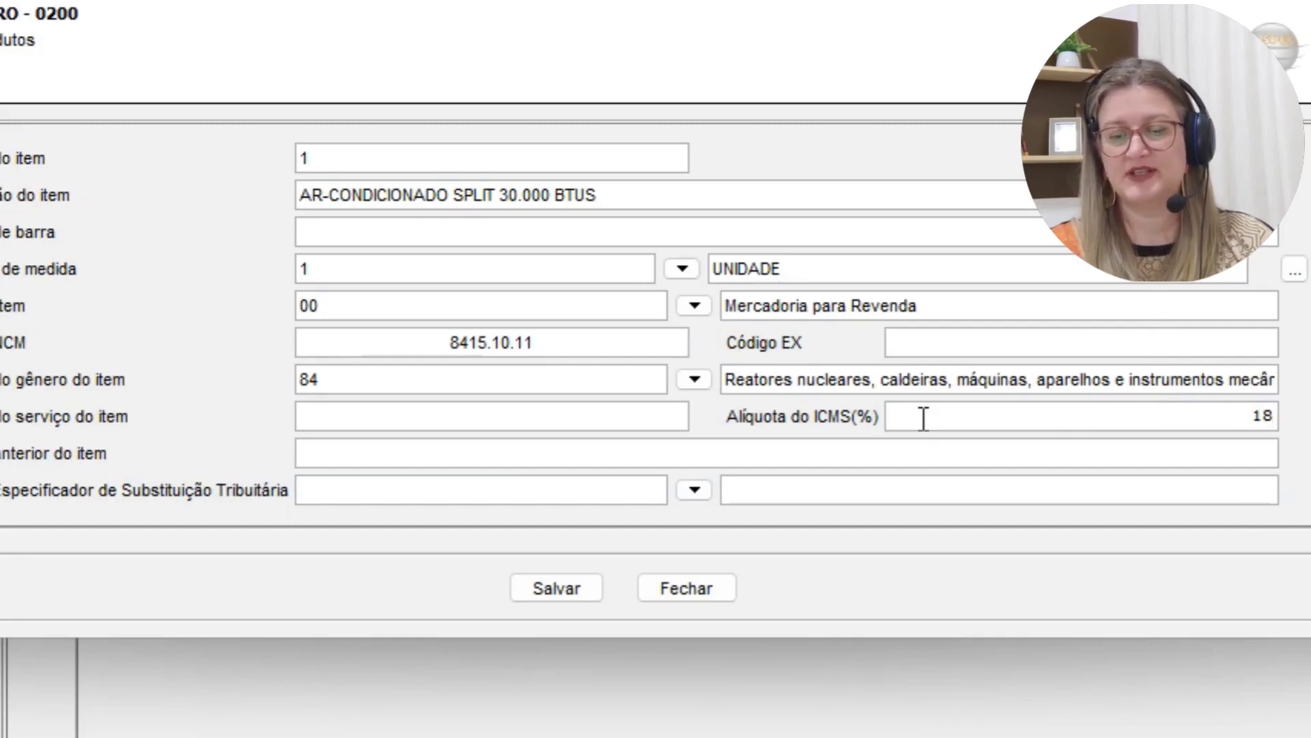
{"action": "key", "text": "Tab"}
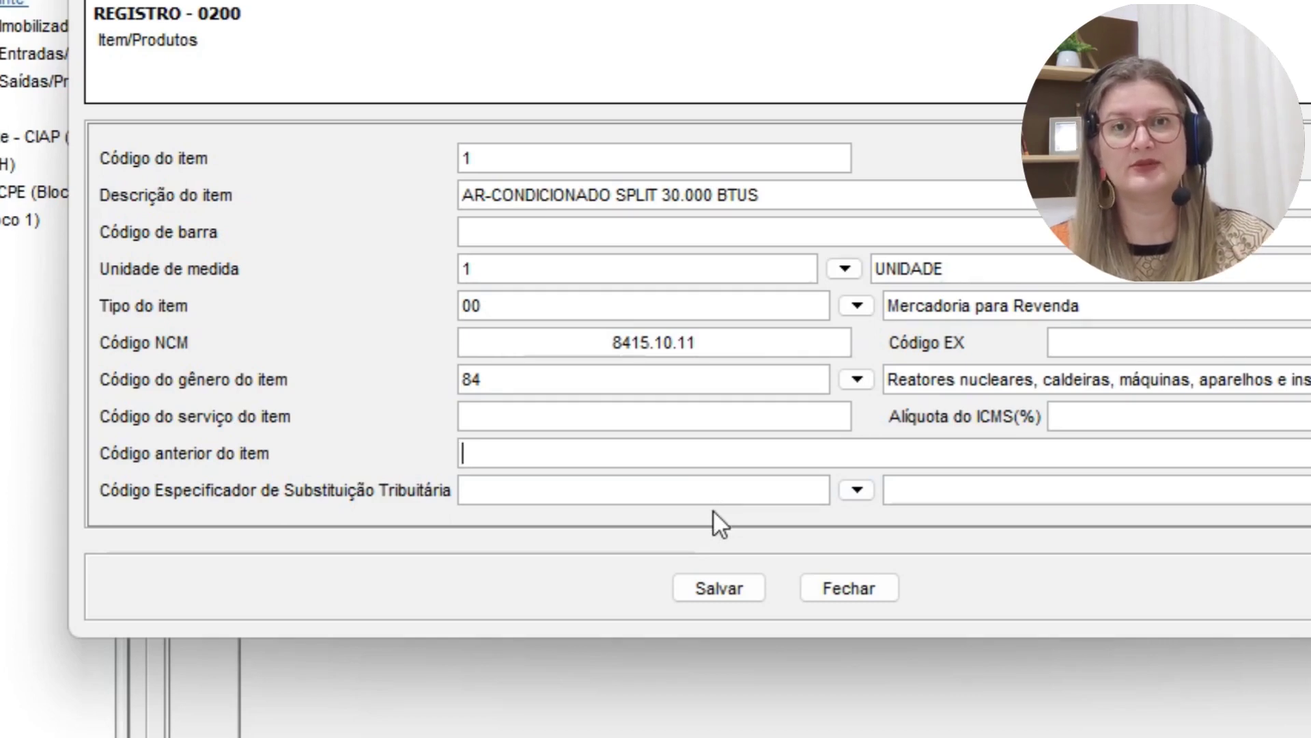
{"action": "left_click", "coordinate": [805, 493]}
{"action": "type", "text": "2109300"}
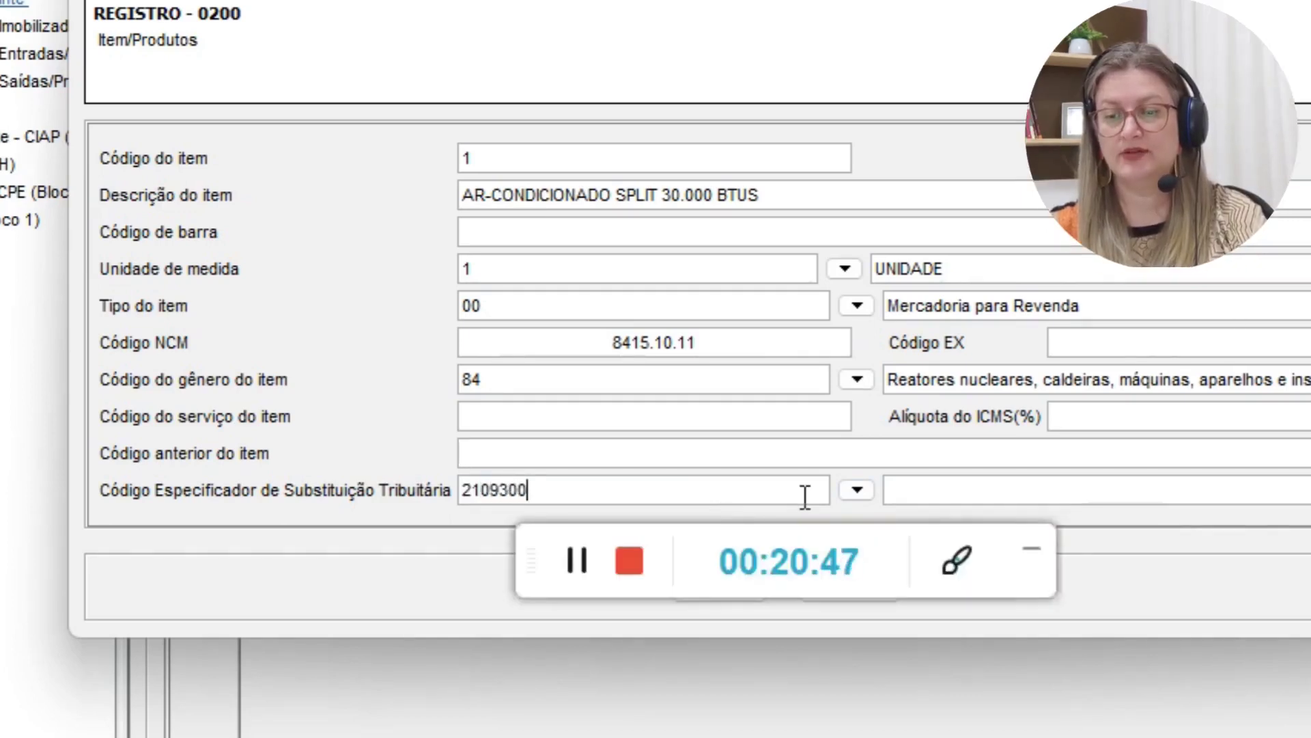
{"action": "key", "text": "Tab"}
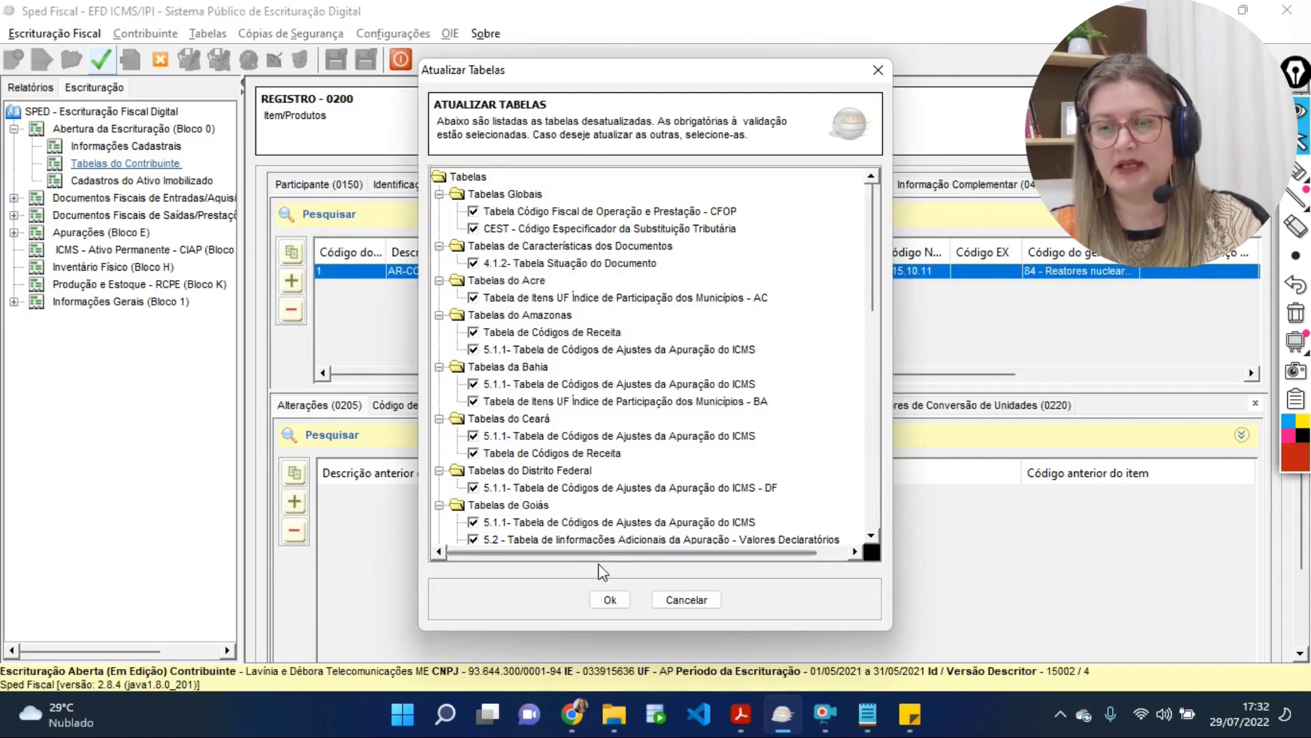
Step: Update the preselected outdated tables for the validation and display the error details in the Pendências de Validação report
{"action": "left_click", "coordinate": [626, 601]}
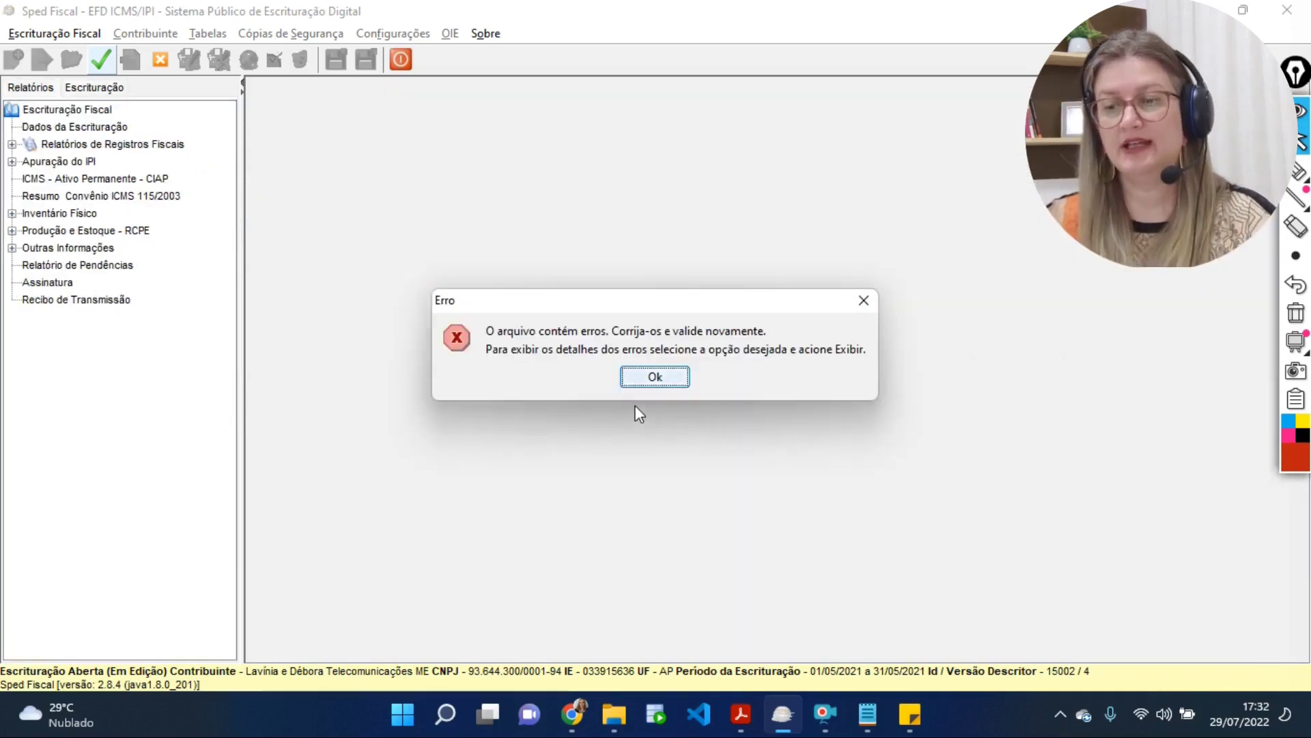
{"action": "left_click", "coordinate": [642, 384]}
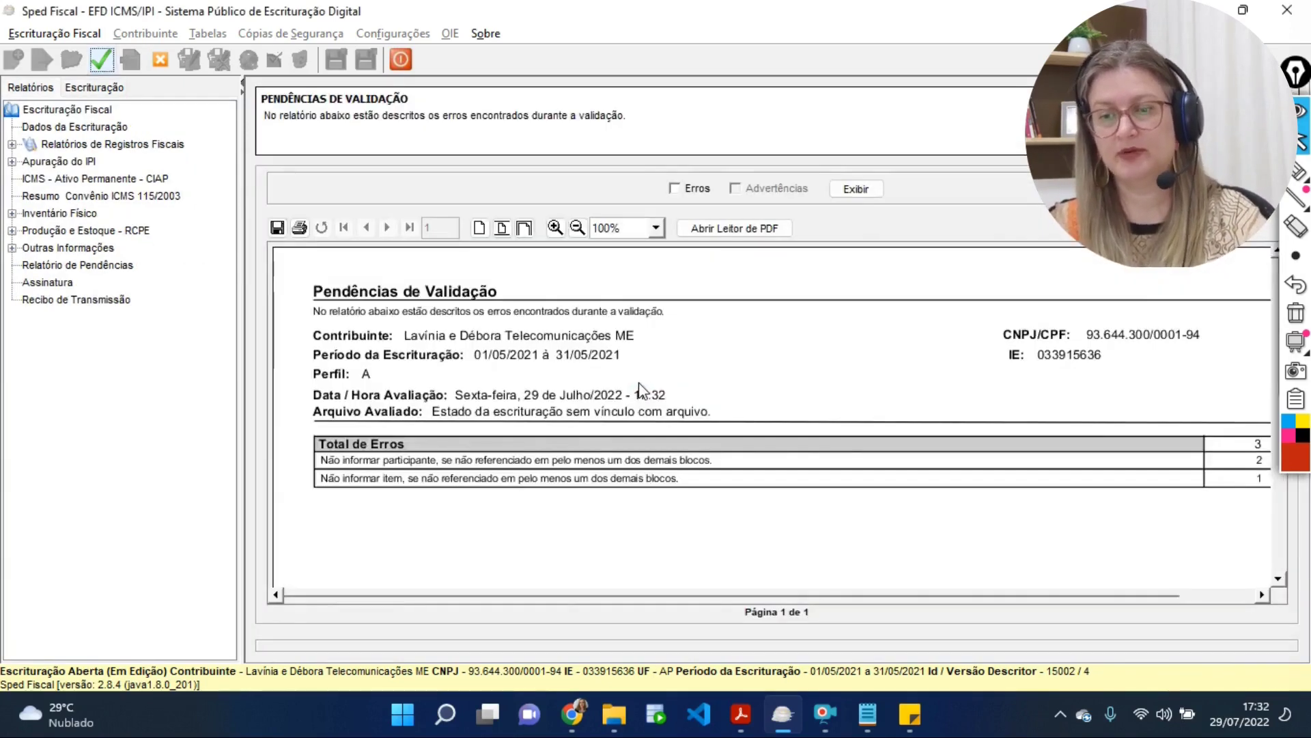
{"action": "left_click", "coordinate": [675, 188]}
{"action": "left_click", "coordinate": [857, 193]}
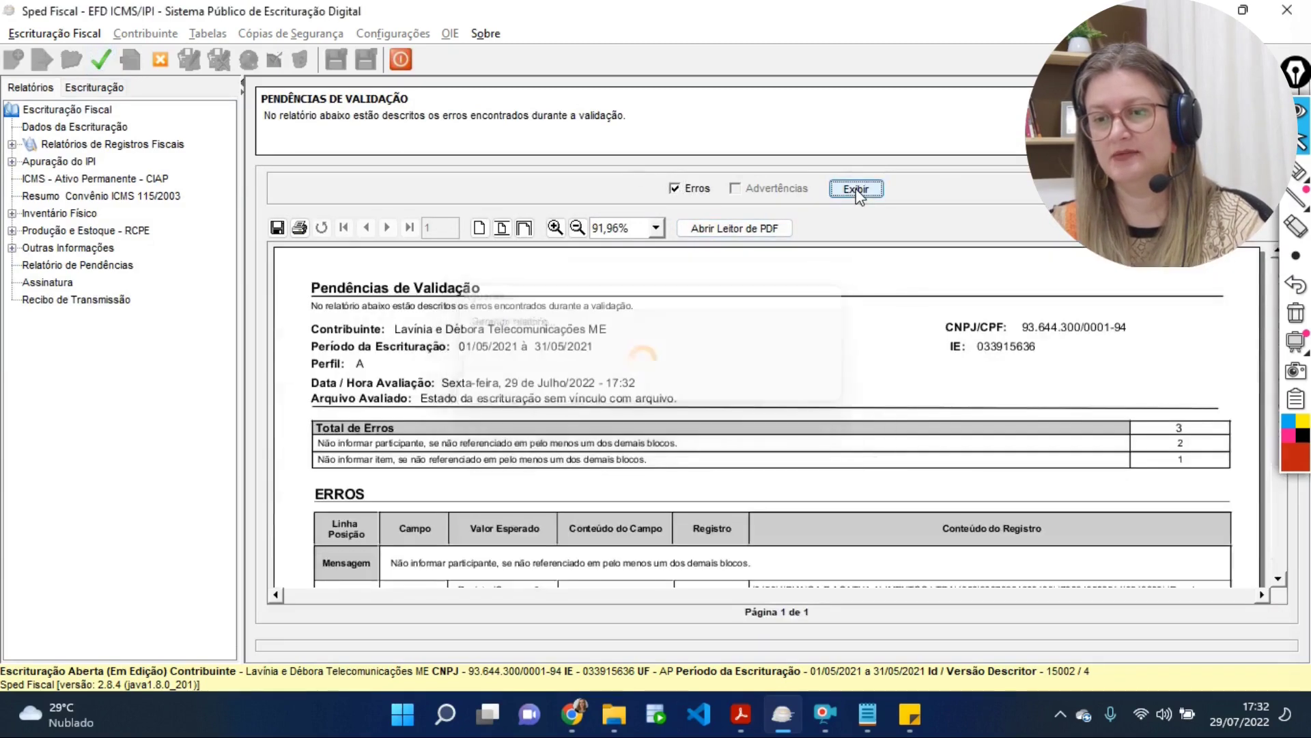
Step: Examine the errors listed for registers 0150 and 0200 in the validation report, marking their register numbers
{"action": "scroll", "coordinate": [867, 333], "scroll_direction": "down", "scroll_amount": 5}
{"action": "scroll", "coordinate": [868, 334], "scroll_direction": "down", "scroll_amount": 3}
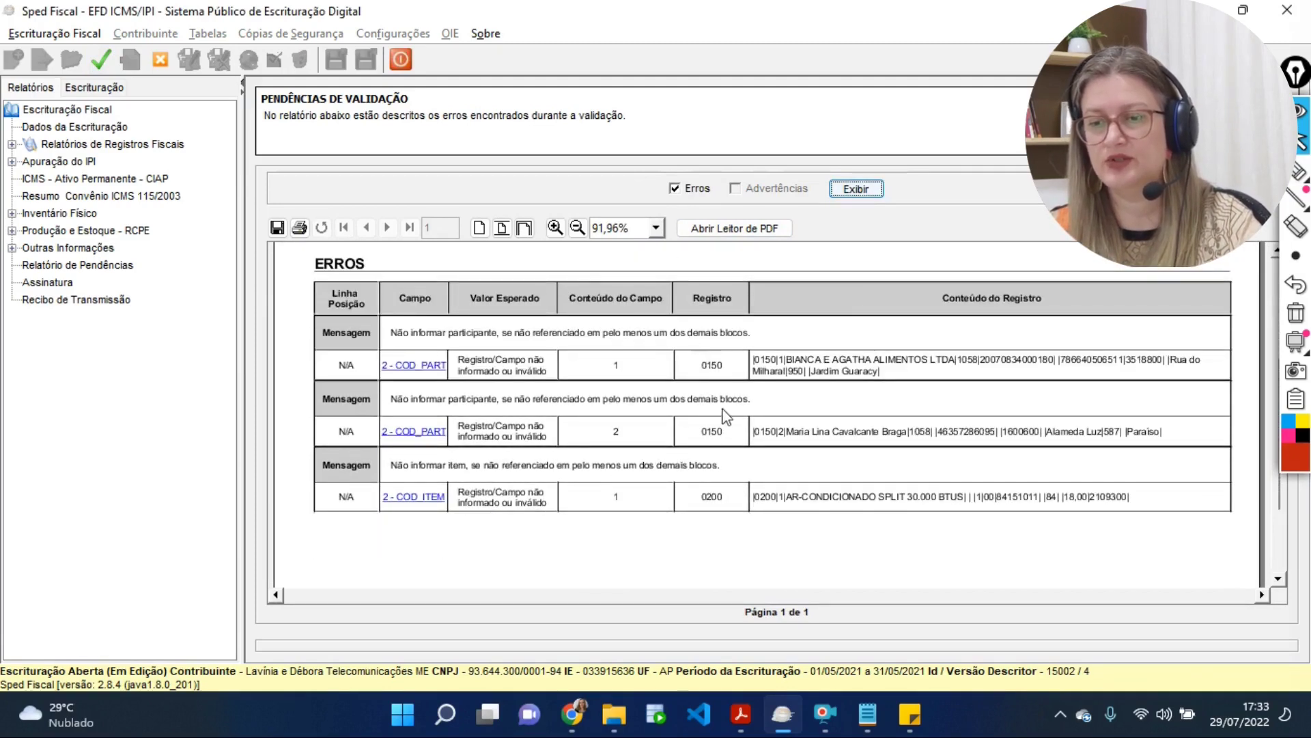
{"action": "scroll", "coordinate": [741, 435], "scroll_direction": "down", "scroll_amount": 3}
{"action": "scroll", "coordinate": [734, 417], "scroll_direction": "up", "scroll_amount": 2}
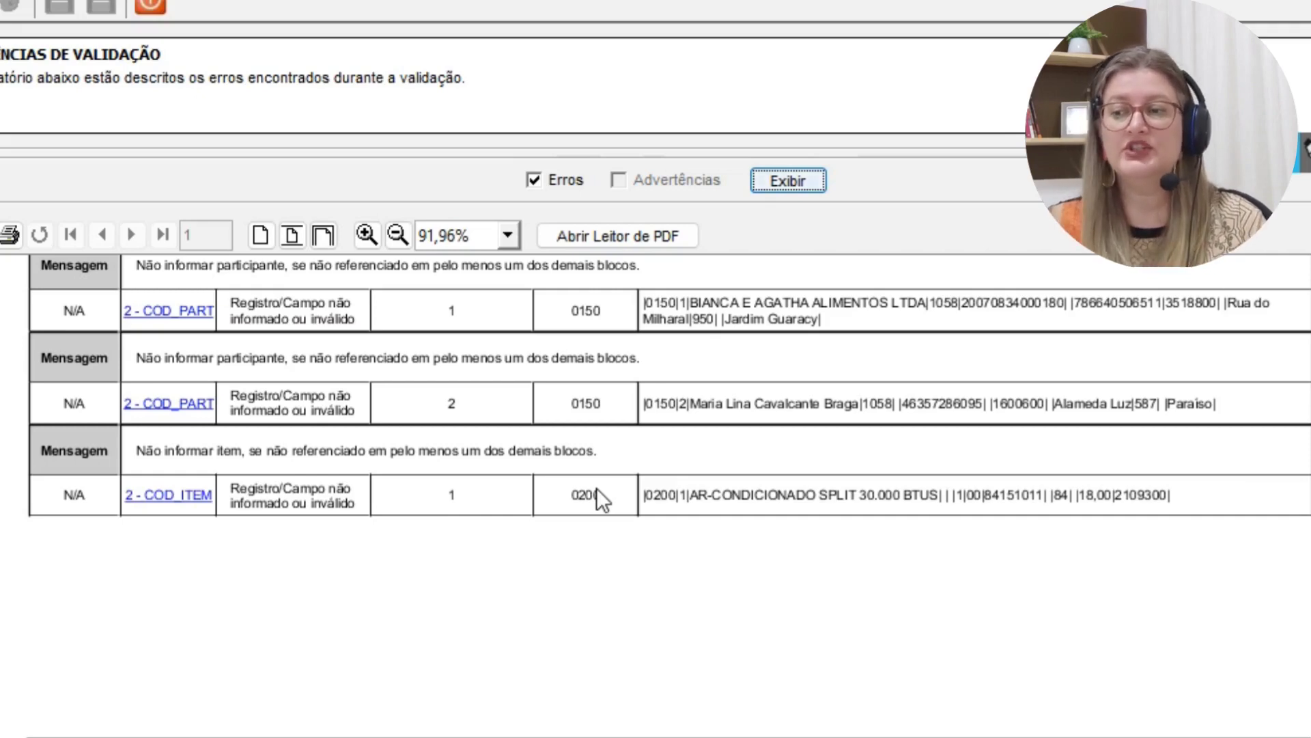
{"action": "scroll", "coordinate": [600, 489], "scroll_direction": "up", "scroll_amount": 3}
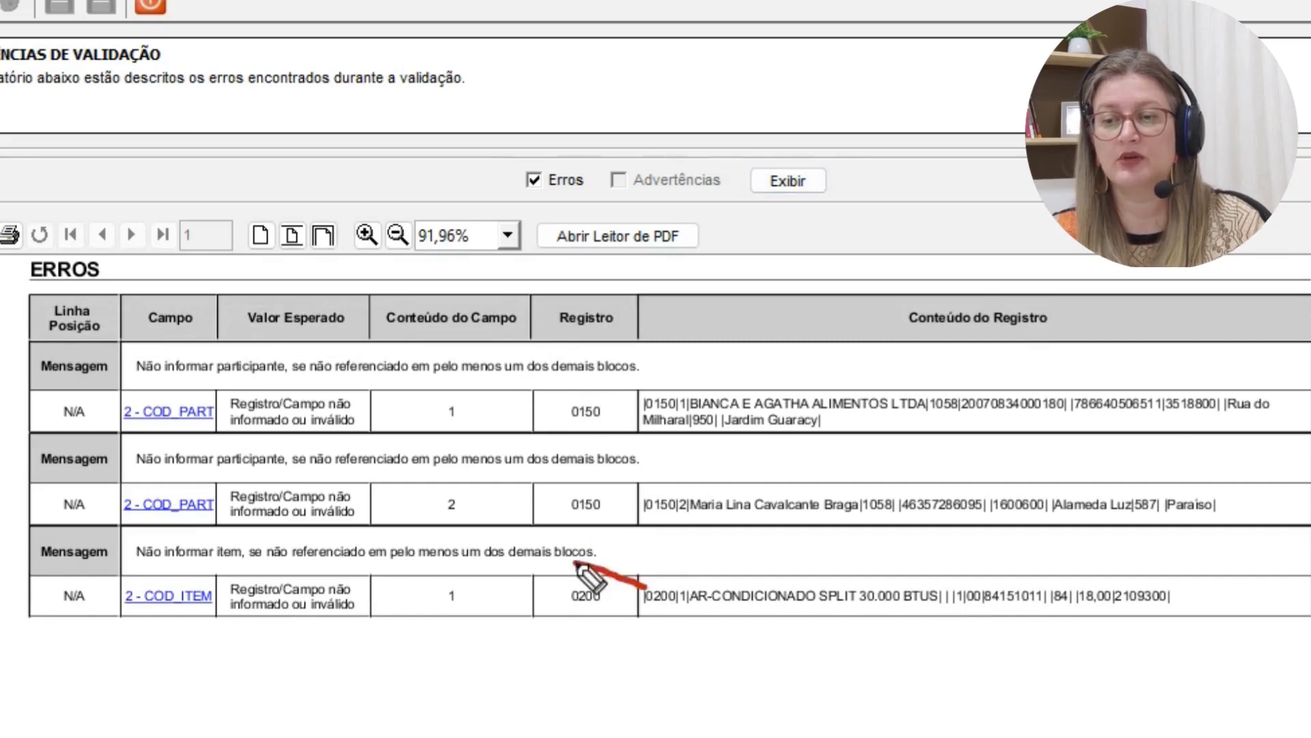
{"action": "left_click_drag", "start_coordinate": [600, 573], "coordinate": [645, 586]}
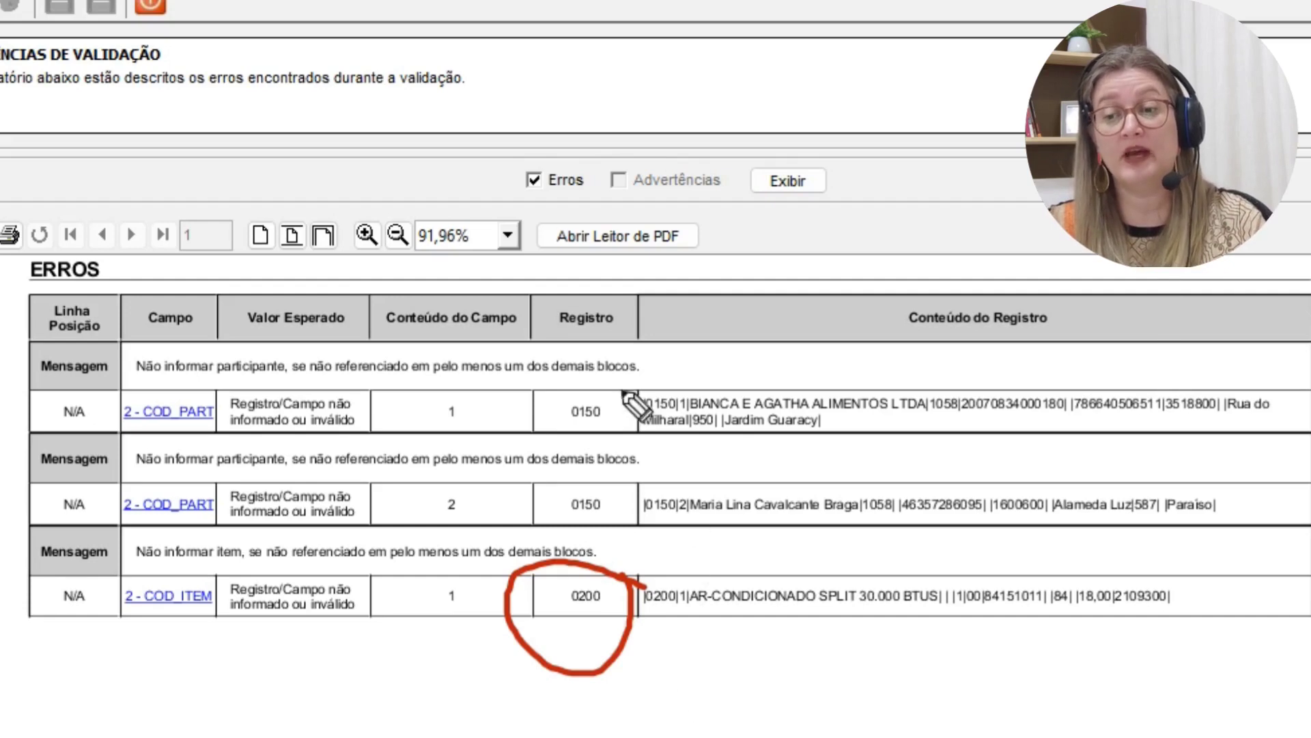
{"action": "left_click_drag", "start_coordinate": [612, 416], "coordinate": [626, 381]}
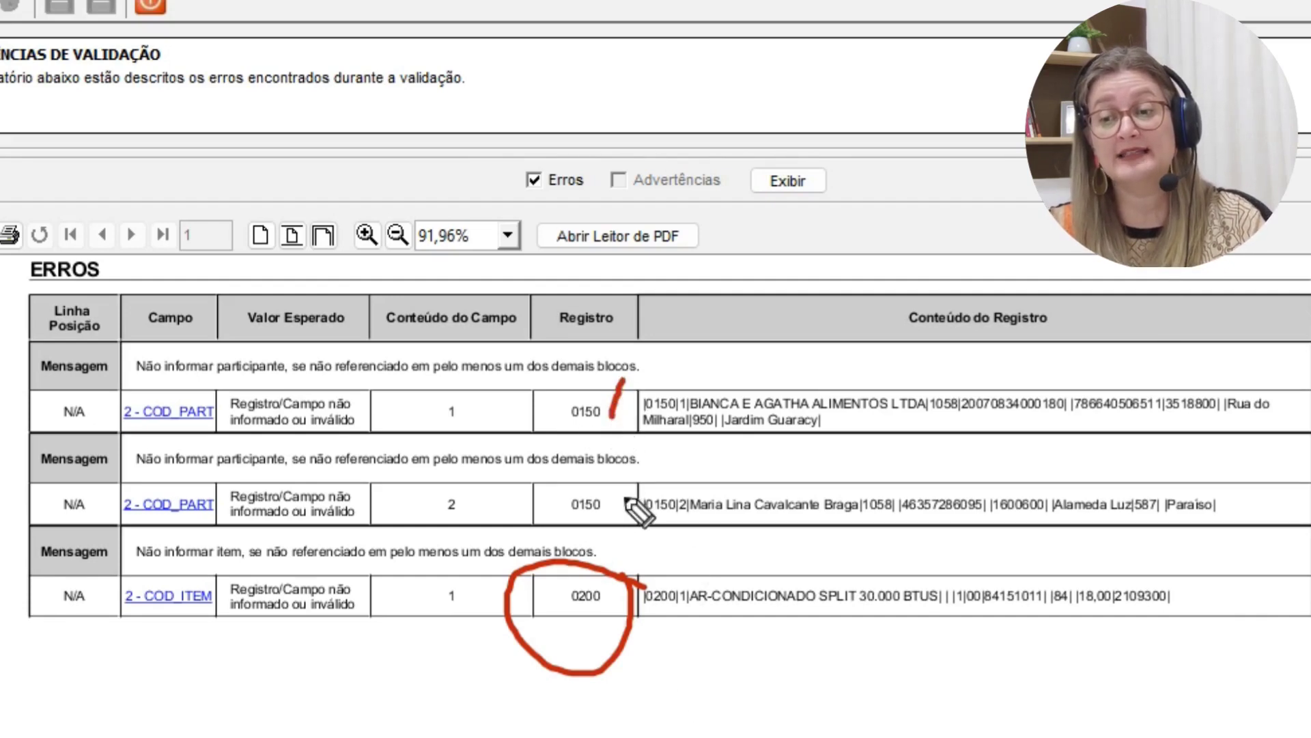
{"action": "left_click_drag", "start_coordinate": [613, 508], "coordinate": [621, 470]}
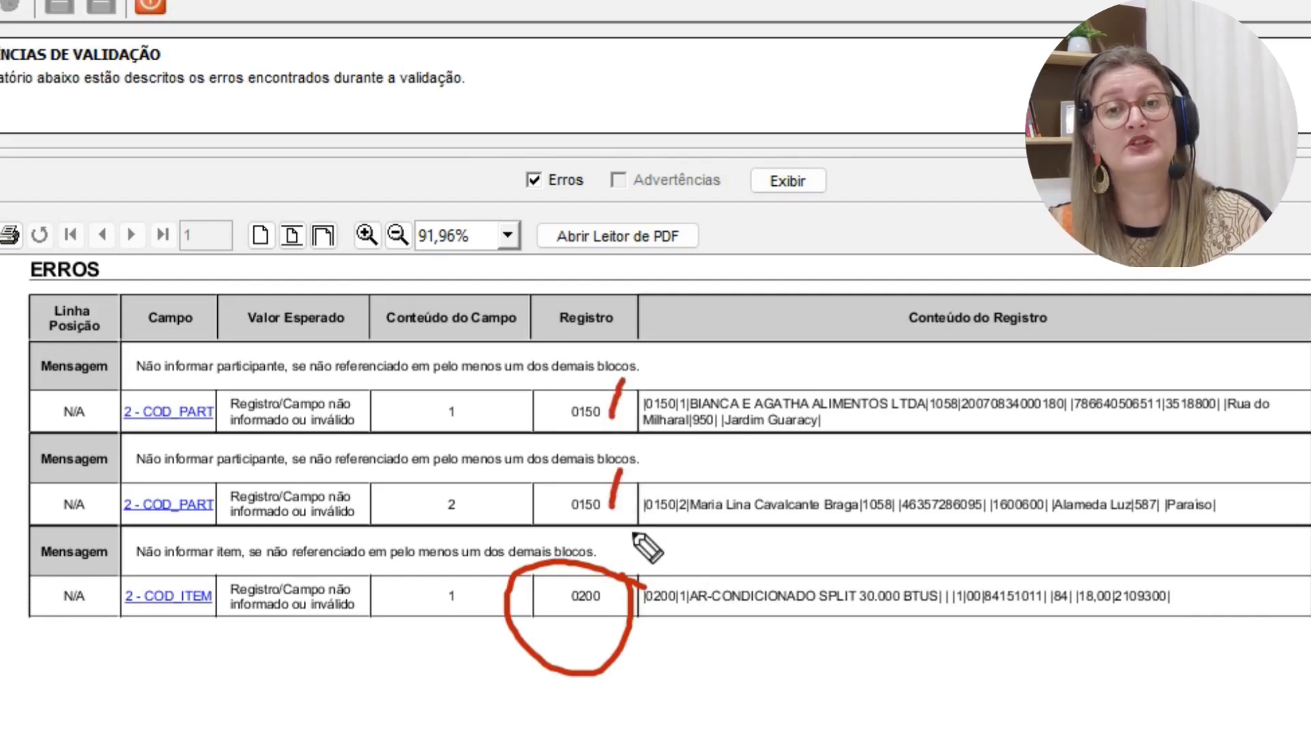
{"action": "left_click_drag", "start_coordinate": [610, 595], "coordinate": [624, 575]}
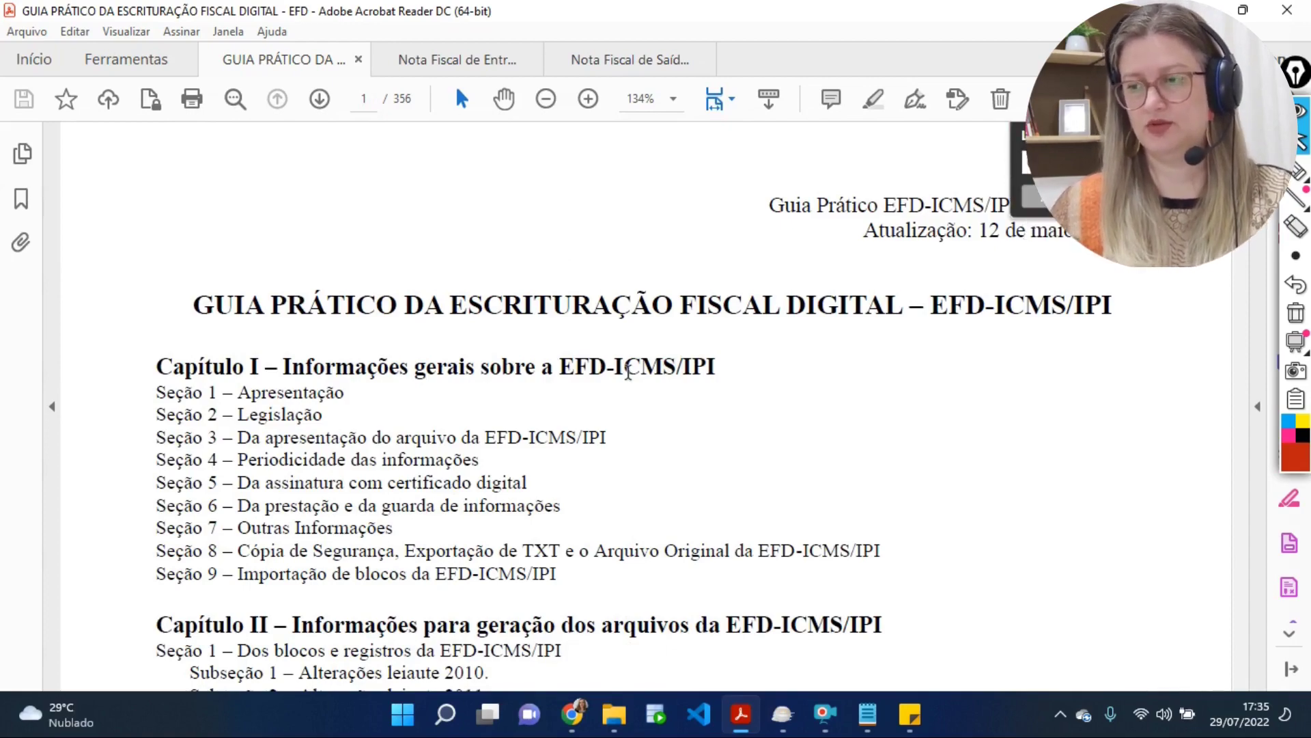
Step: Switch to the EFD-ICMS/IPI practical guide in Adobe Acrobat Reader and find the section on Registro 0200
{"action": "key", "text": "Return"}
{"action": "scroll", "coordinate": [605, 461], "scroll_direction": "down", "scroll_amount": 4}
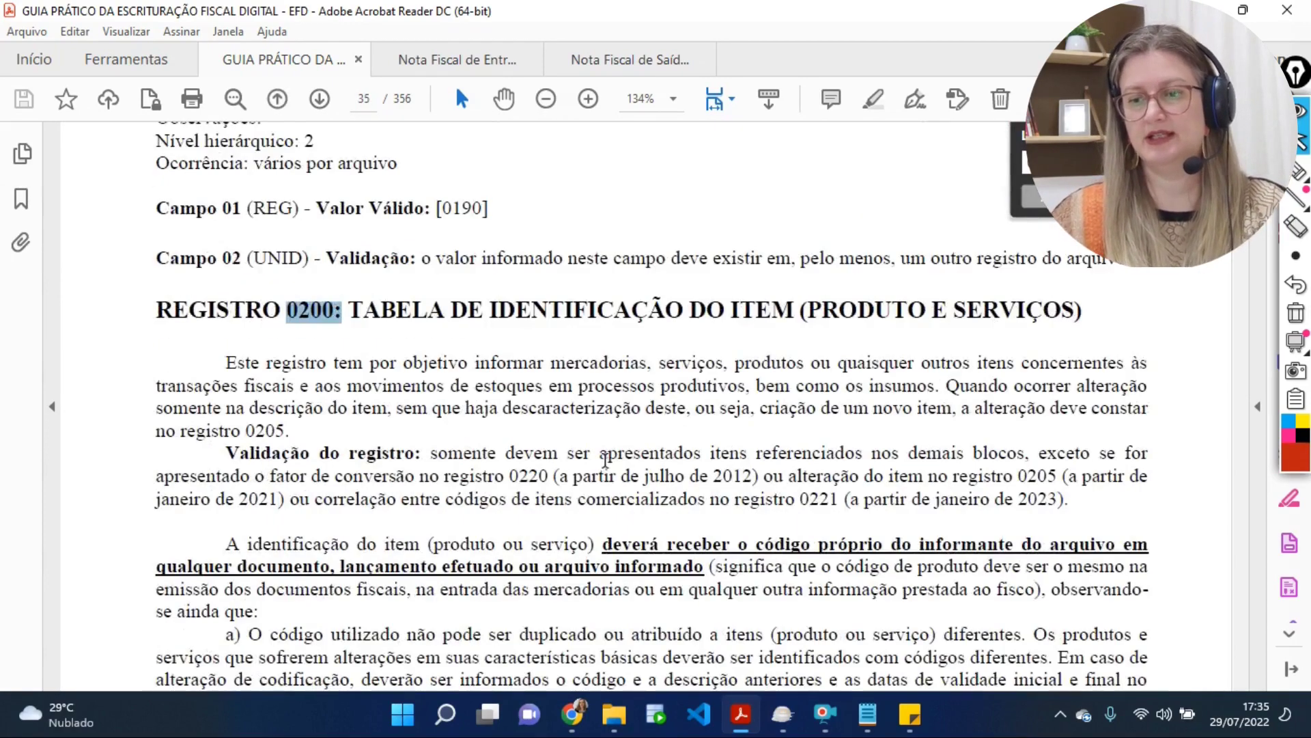
{"action": "left_click_drag", "start_coordinate": [365, 258], "coordinate": [1048, 271]}
{"action": "scroll", "coordinate": [627, 381], "scroll_direction": "down", "scroll_amount": 1}
{"action": "left_click", "coordinate": [627, 381]}
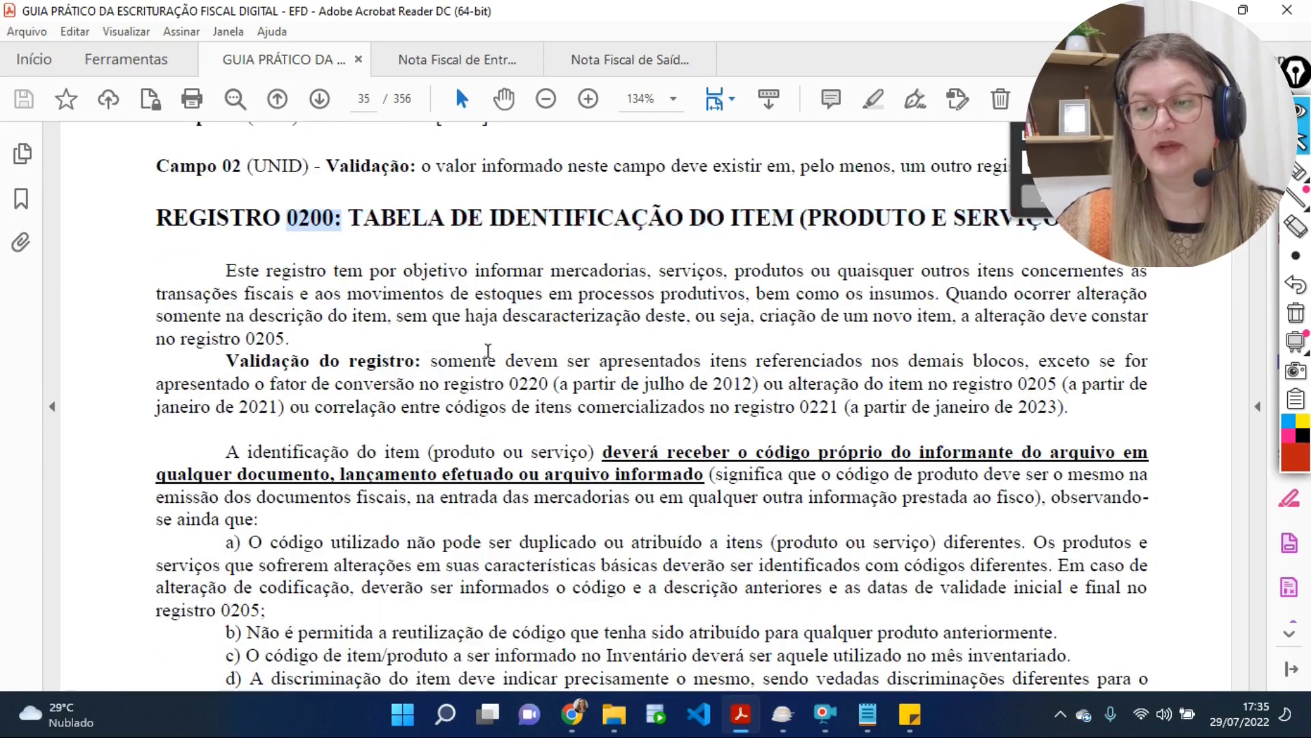
{"action": "scroll", "coordinate": [751, 335], "scroll_direction": "up", "scroll_amount": 1}
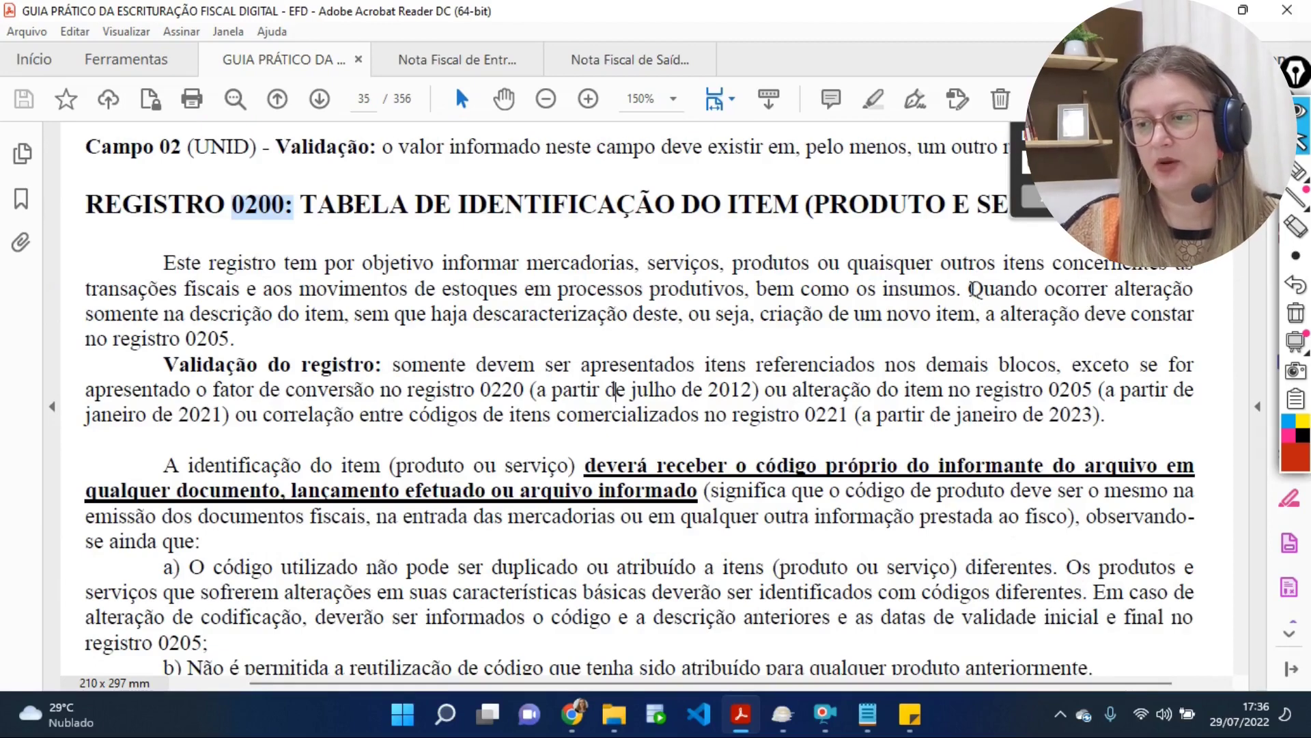
Step: Read Registro 0200's rule on item description changes and its validation exceptions for registers 0205, 0220 and 0221
{"action": "left_click_drag", "start_coordinate": [969, 290], "coordinate": [235, 339]}
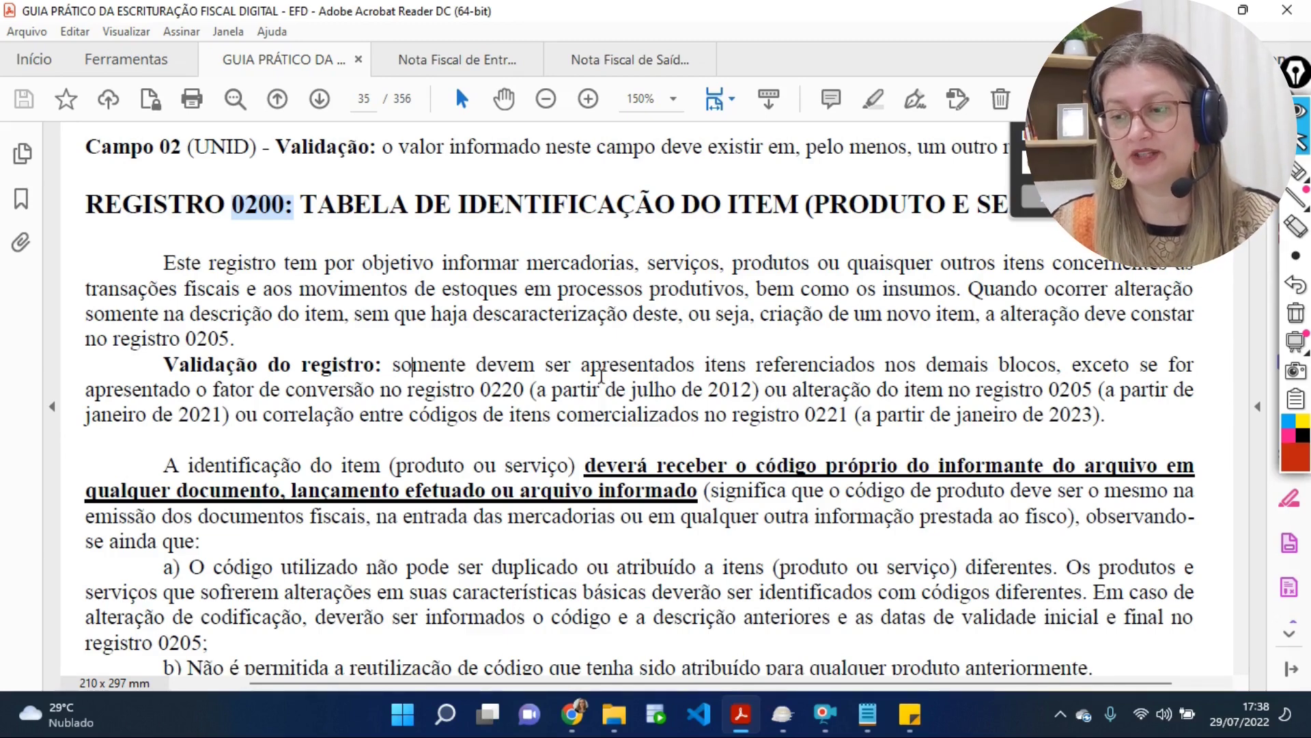
{"action": "left_click_drag", "start_coordinate": [1059, 389], "coordinate": [1097, 389]}
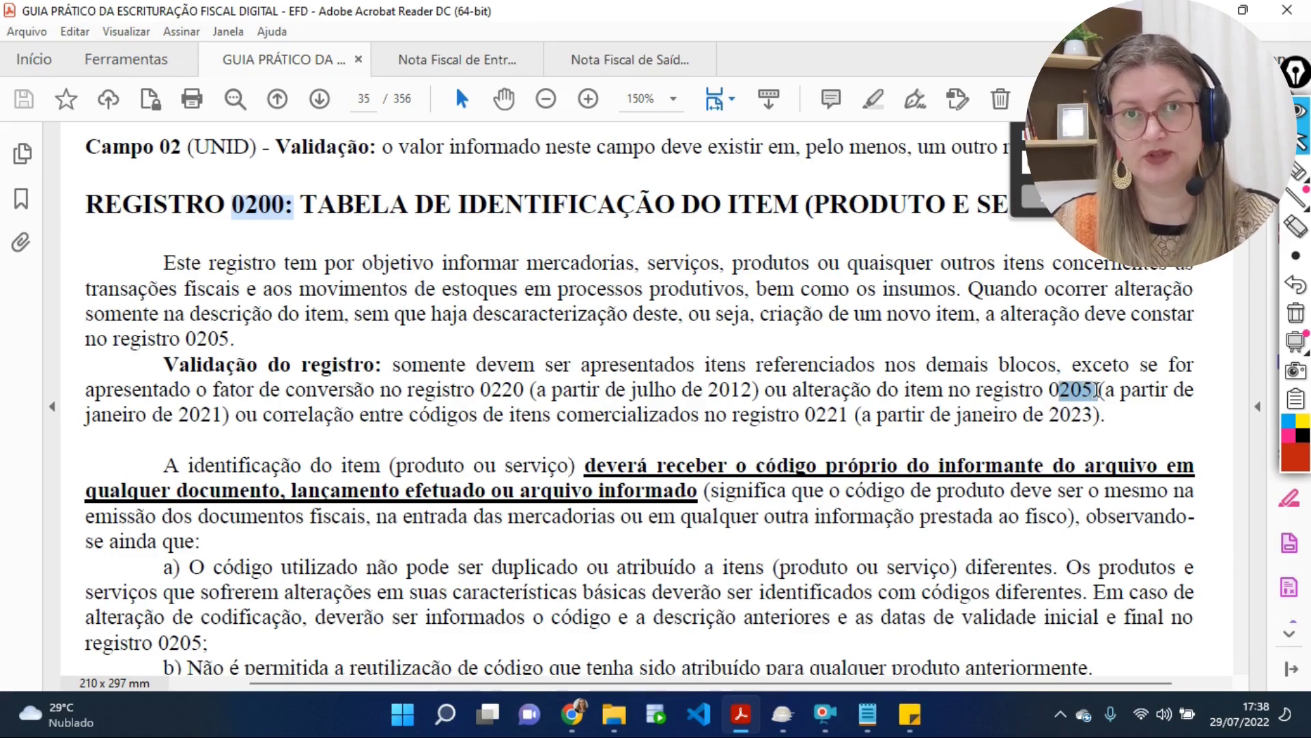
{"action": "left_click_drag", "start_coordinate": [480, 389], "coordinate": [517, 393]}
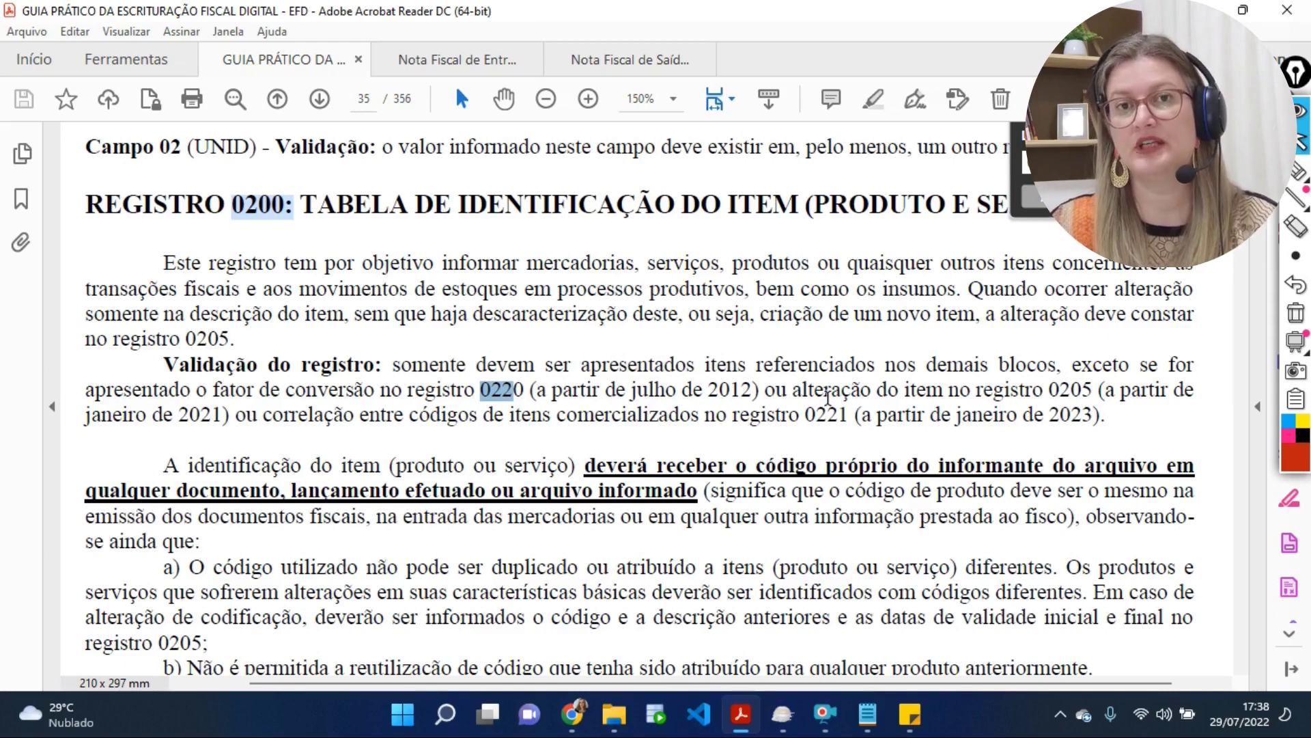
{"action": "left_click_drag", "start_coordinate": [805, 414], "coordinate": [841, 414]}
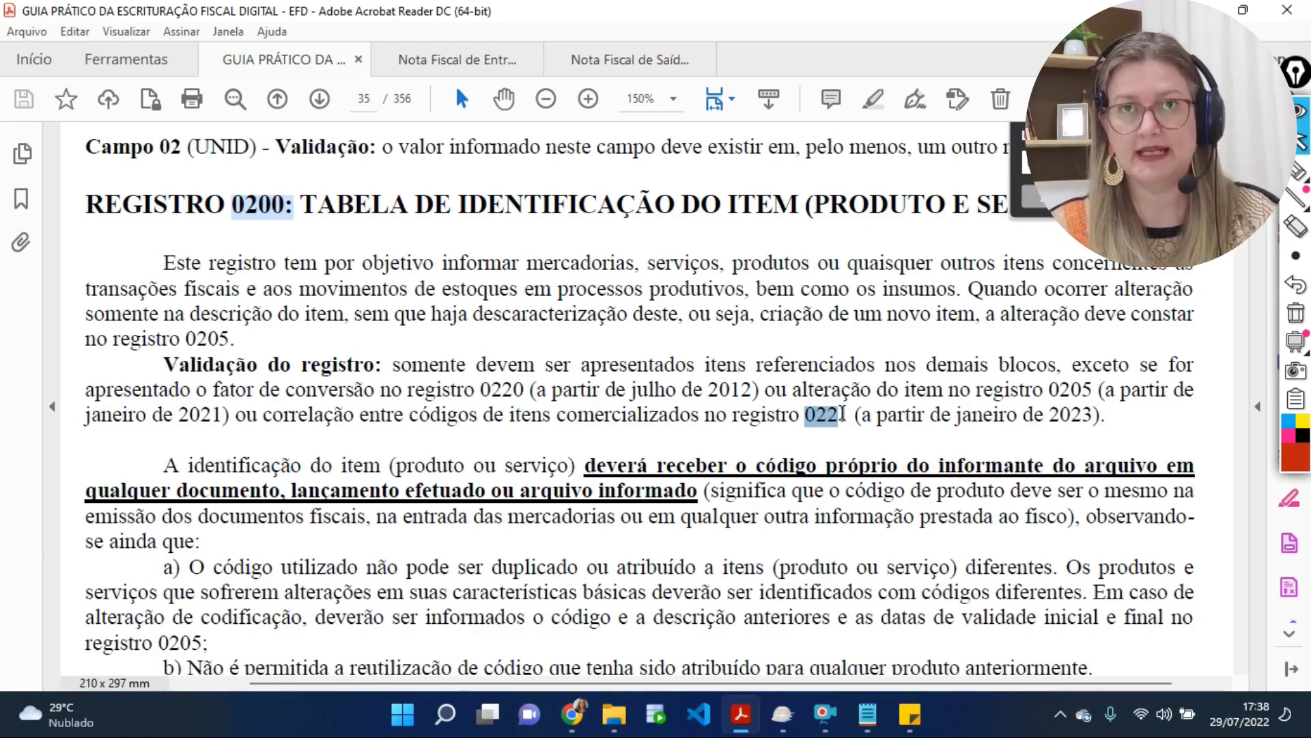
Step: Read the guide's item identification rules for Registro 0200, covering the informant's own code, duplicate codes and code reuse
{"action": "scroll", "coordinate": [842, 413], "scroll_direction": "down", "scroll_amount": 3}
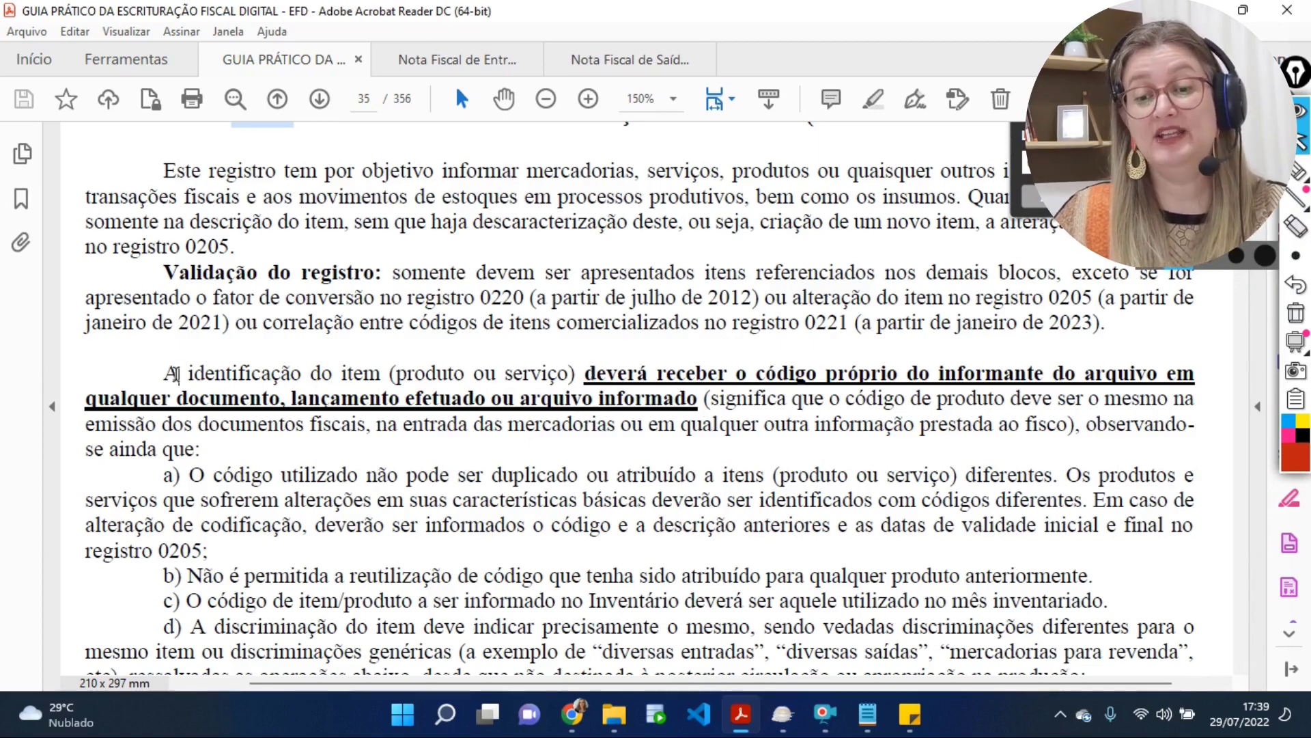
{"action": "left_click_drag", "start_coordinate": [174, 375], "coordinate": [364, 376]}
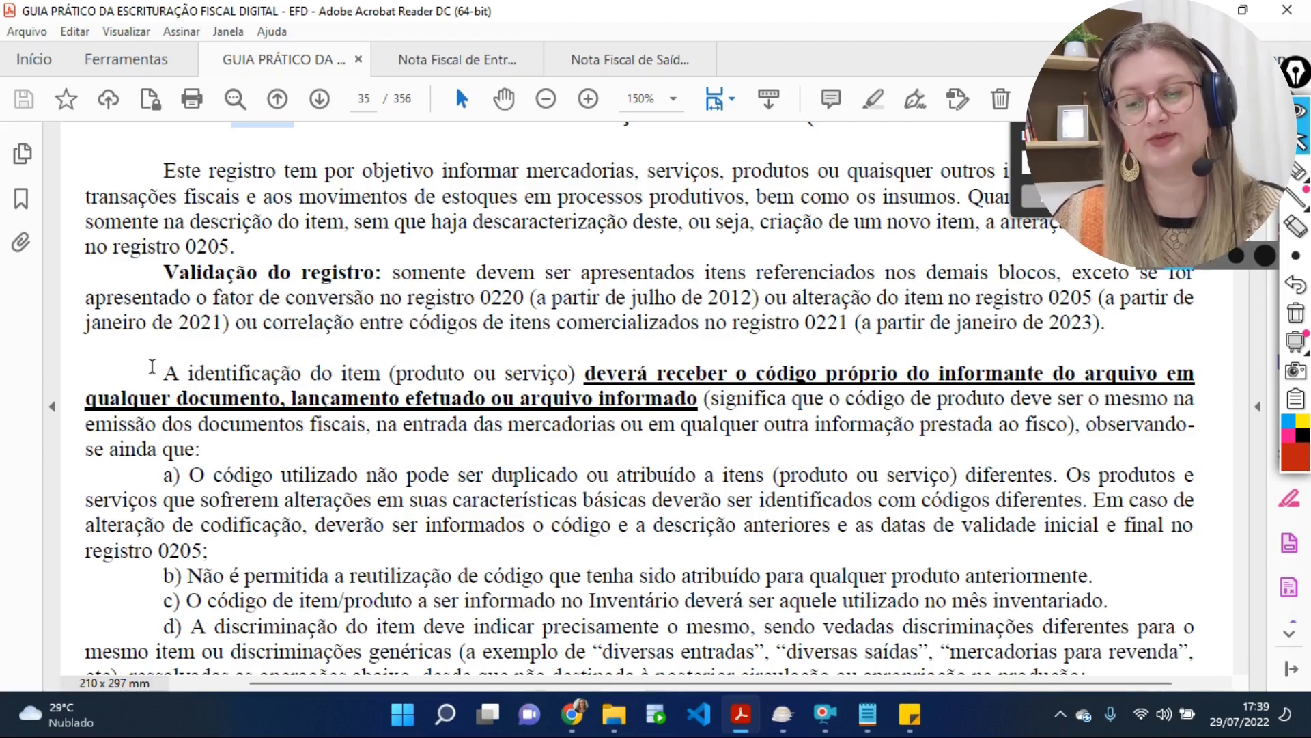
{"action": "left_click_drag", "start_coordinate": [152, 367], "coordinate": [697, 399]}
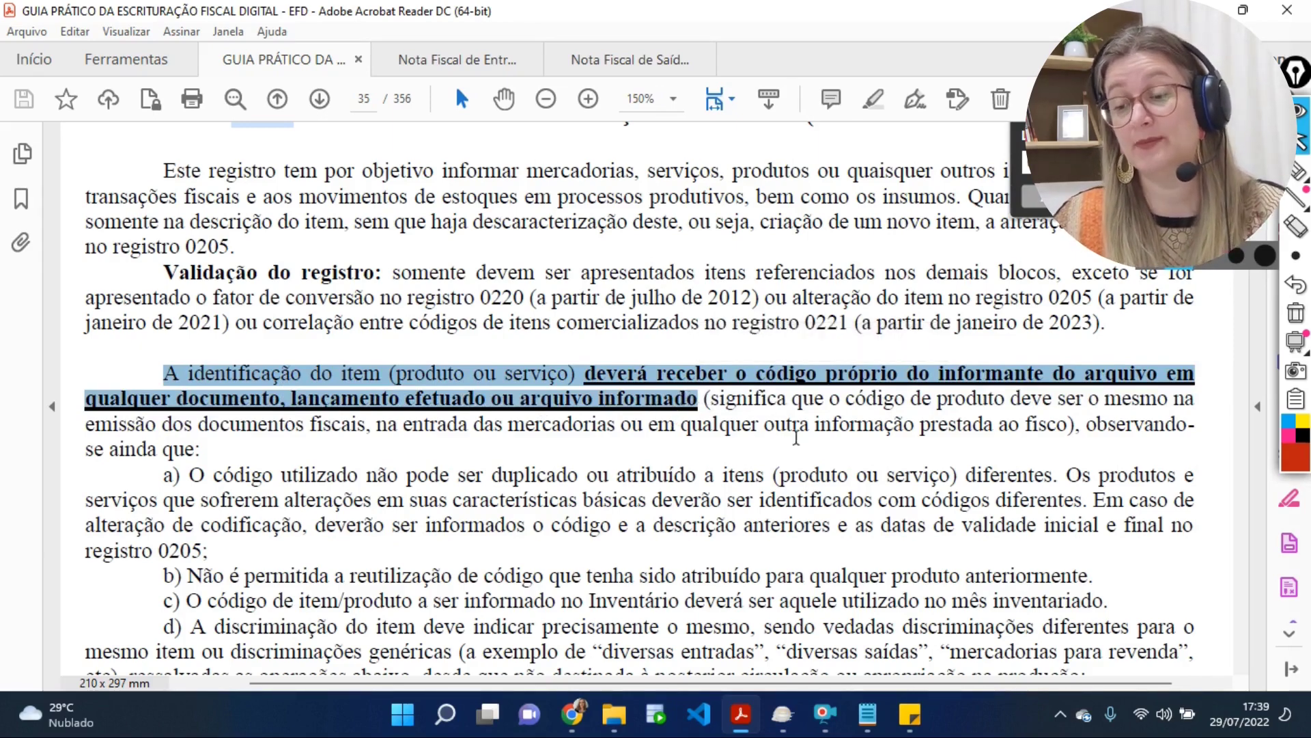
{"action": "left_click_drag", "start_coordinate": [711, 400], "coordinate": [1057, 422]}
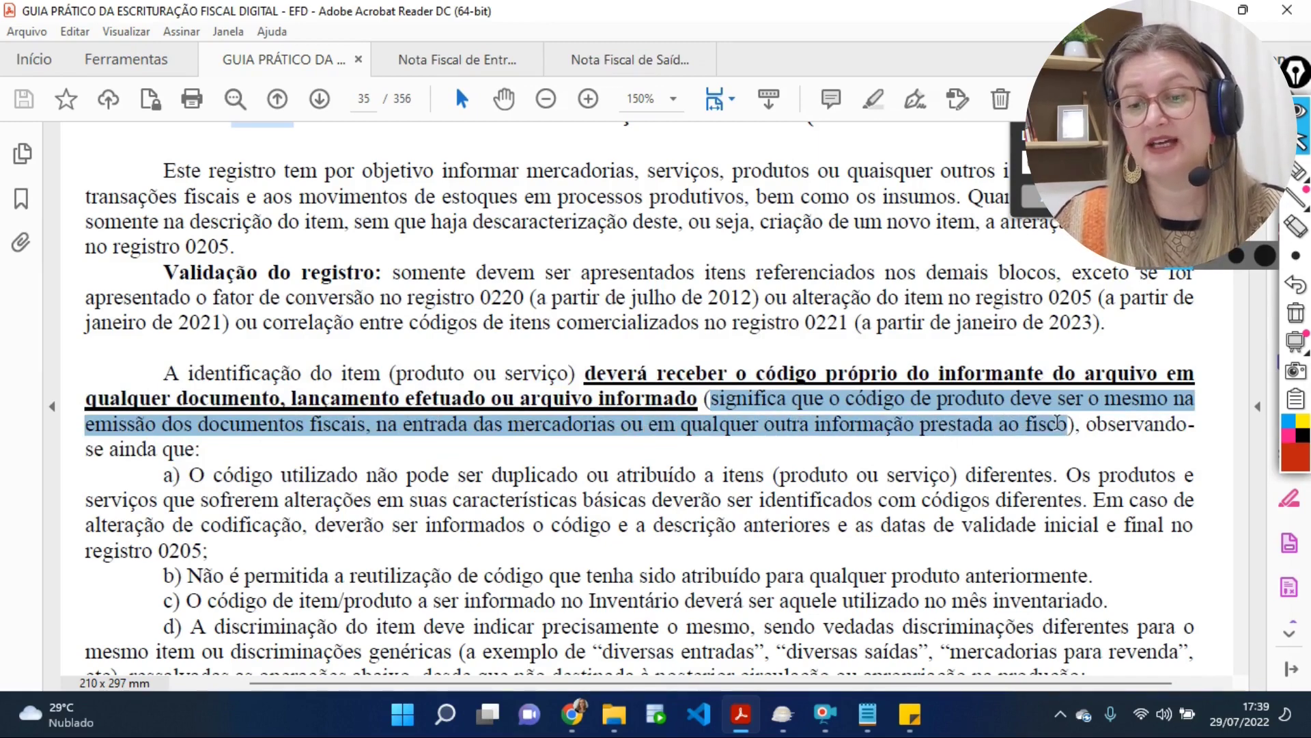
{"action": "scroll", "coordinate": [682, 410], "scroll_direction": "down", "scroll_amount": 3}
{"action": "left_click_drag", "start_coordinate": [188, 382], "coordinate": [328, 595]}
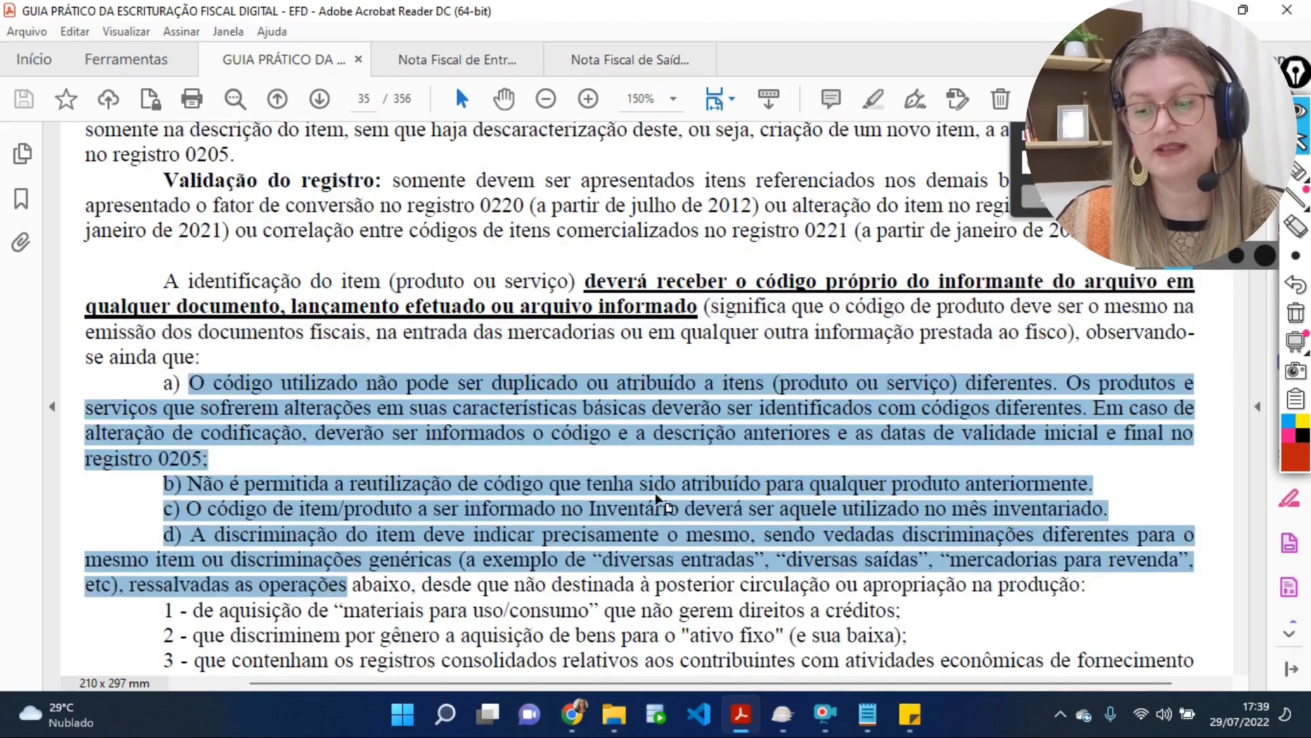
{"action": "left_click", "coordinate": [654, 487]}
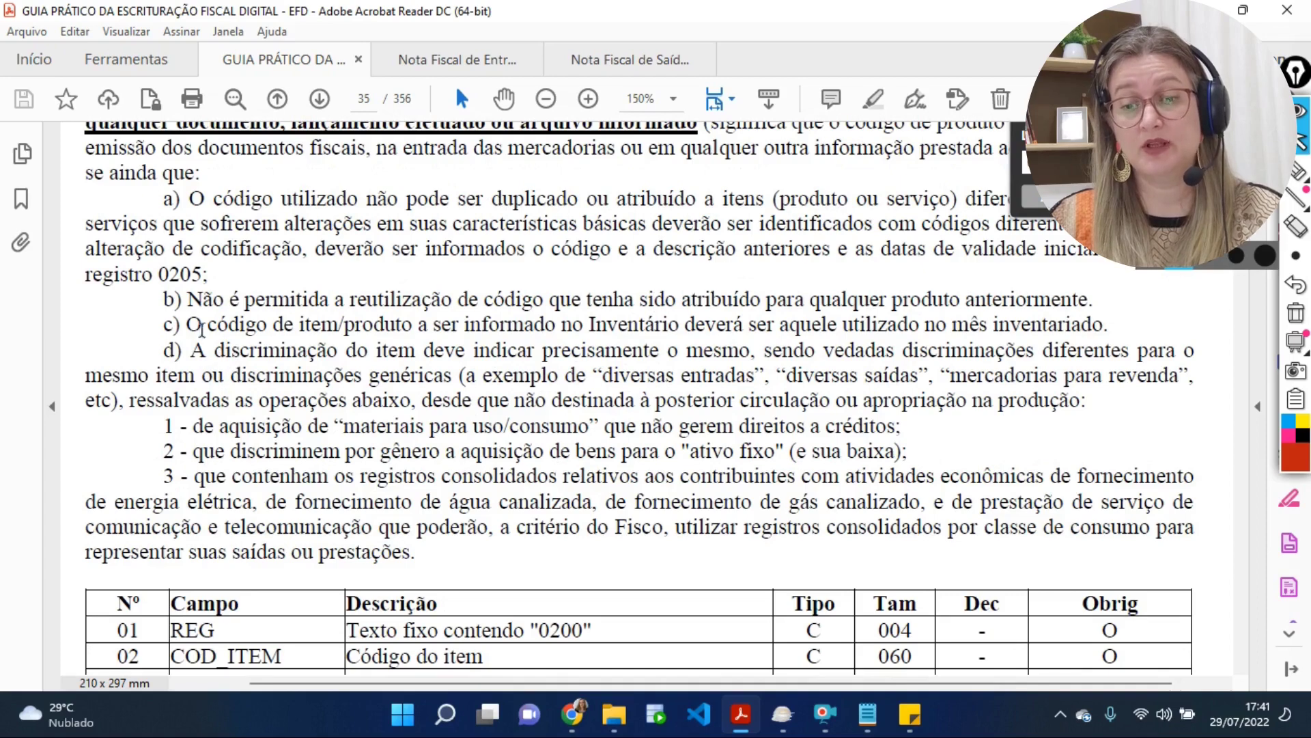
{"action": "left_click_drag", "start_coordinate": [151, 299], "coordinate": [1094, 299]}
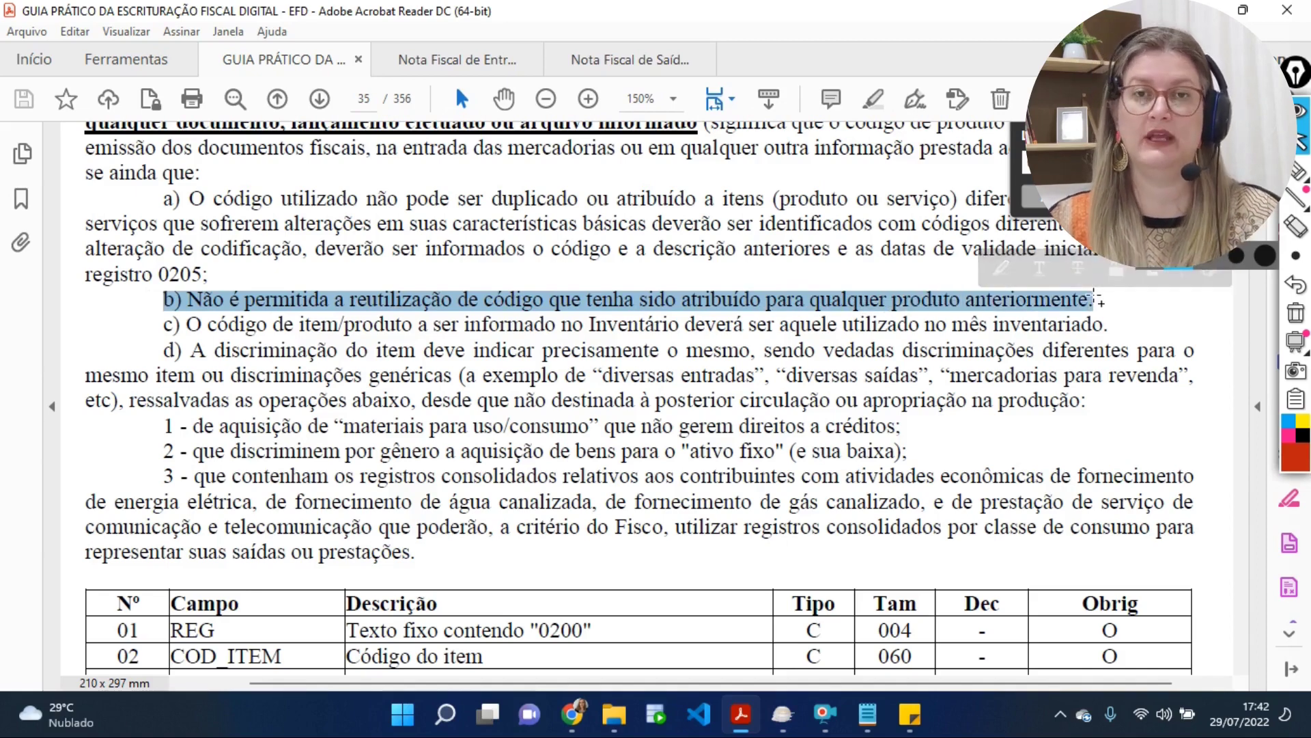